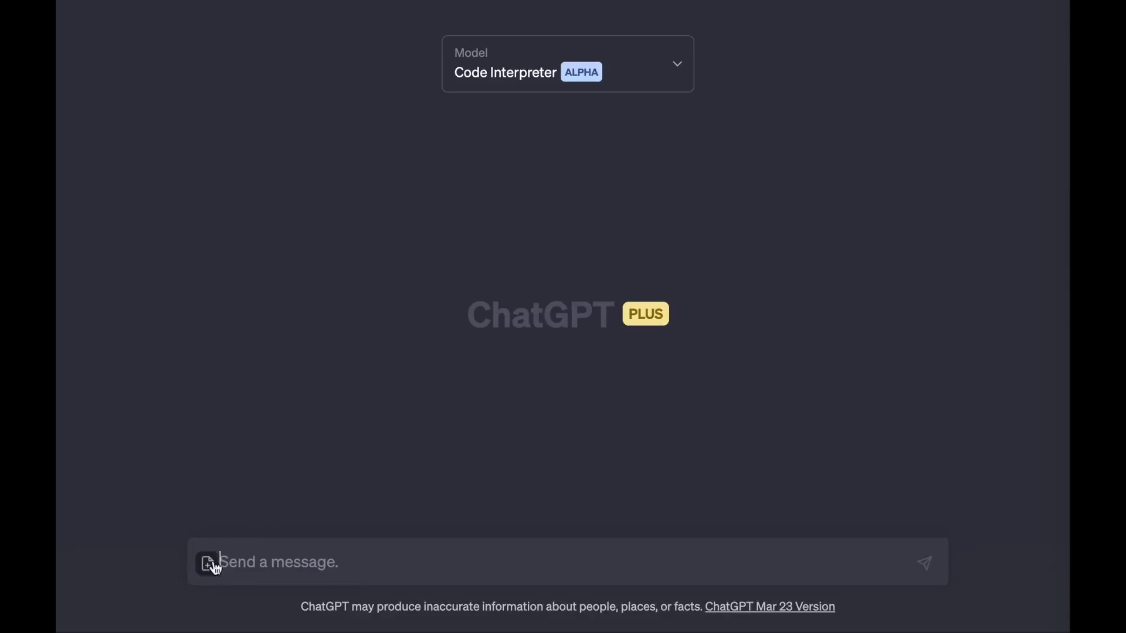
Attach Untitled spreadsheet.xlsx to the Code Interpreter chat and show the work it runs on it
{"action": "left_click", "coordinate": [208, 564]}
{"action": "double_click", "coordinate": [322, 174]}
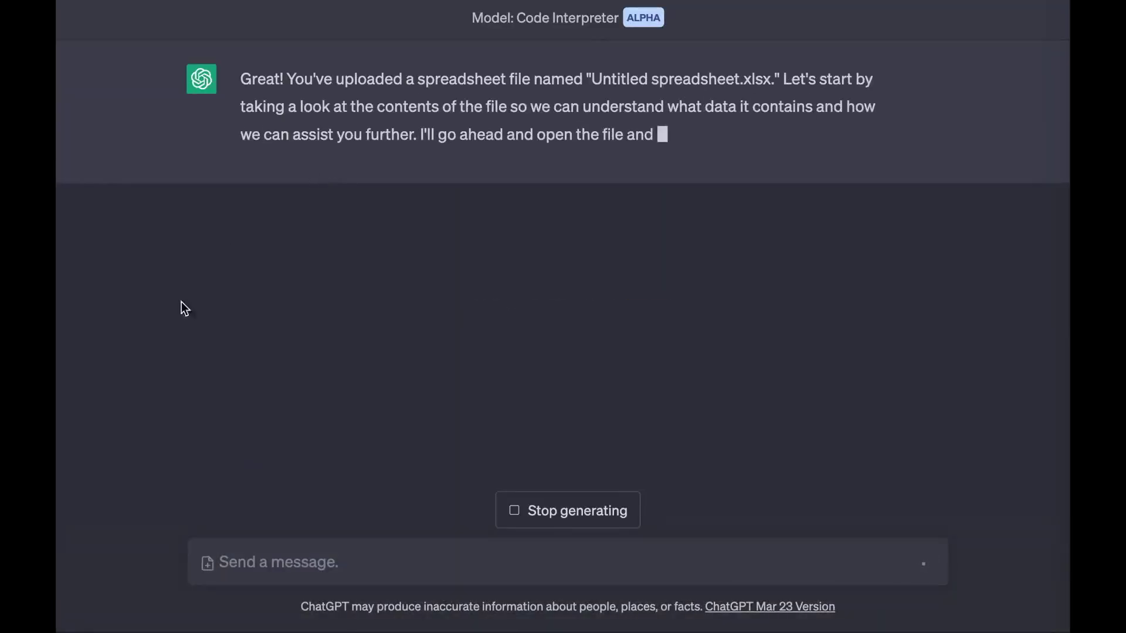
{"action": "left_click", "coordinate": [456, 193]}
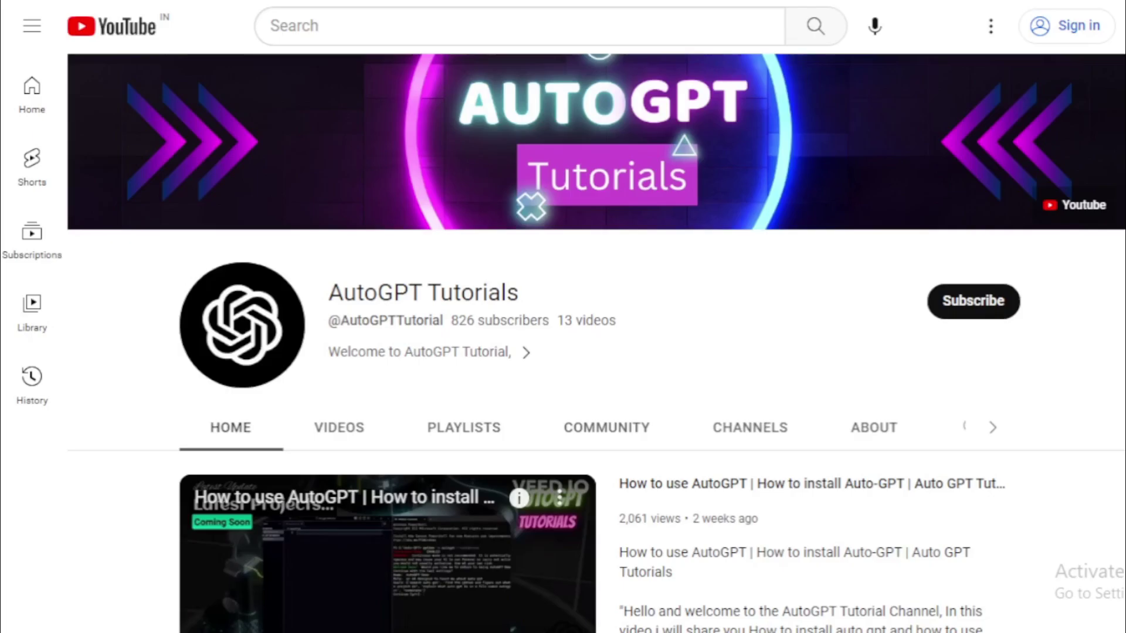
{"action": "scroll", "coordinate": [596, 343], "scroll_direction": "down", "scroll_amount": 4}
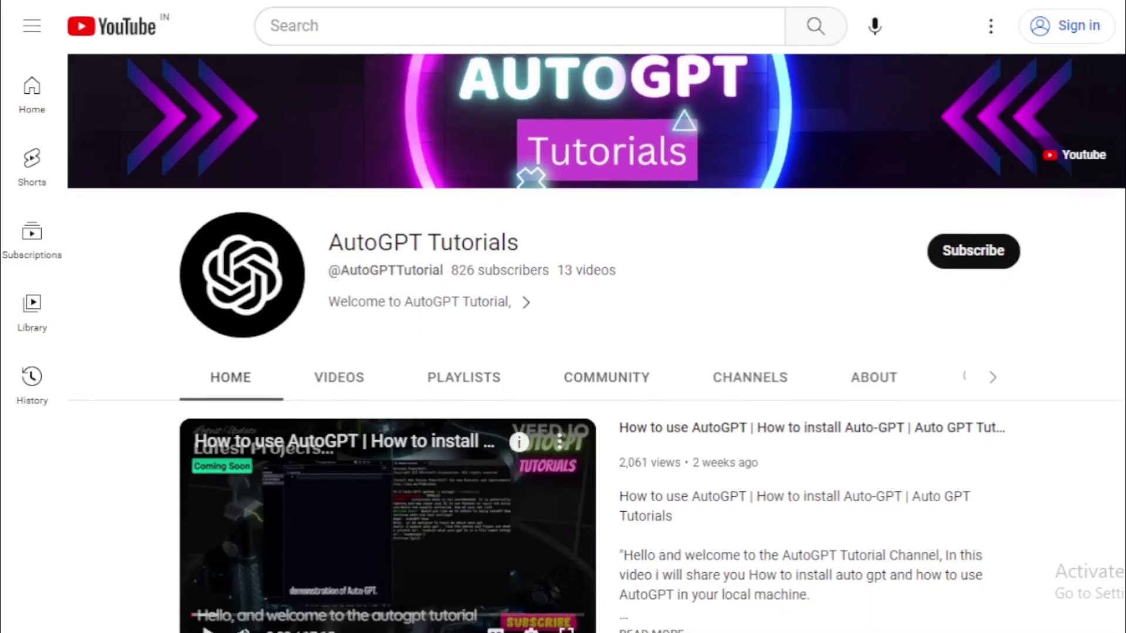
{"action": "scroll", "coordinate": [596, 343], "scroll_direction": "down", "scroll_amount": 3}
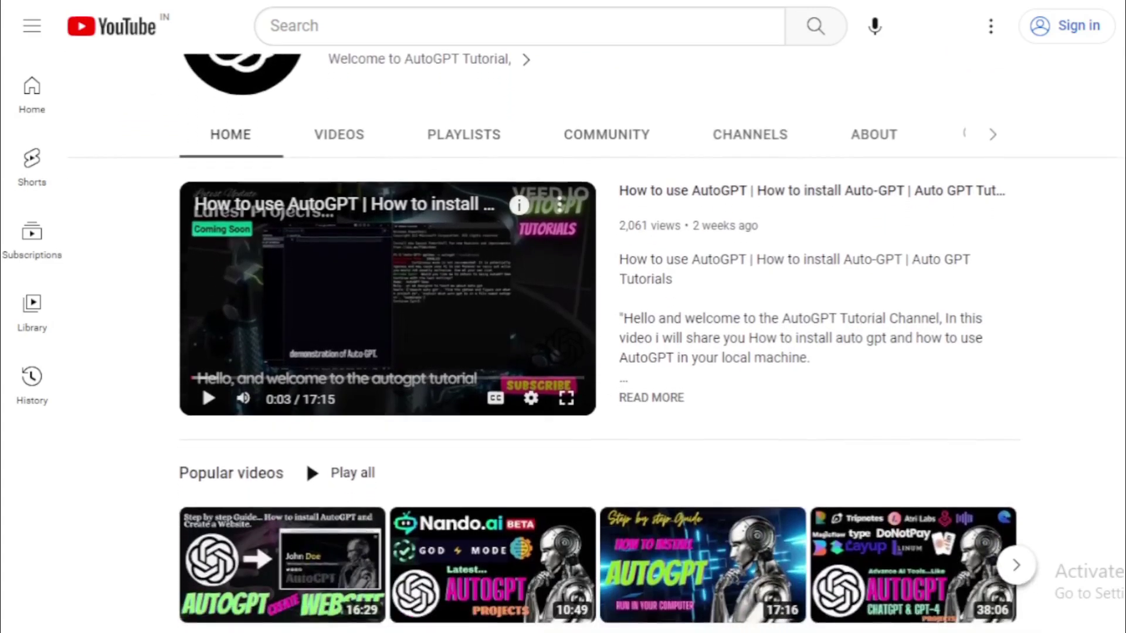
{"action": "scroll", "coordinate": [597, 343], "scroll_direction": "down", "scroll_amount": 3}
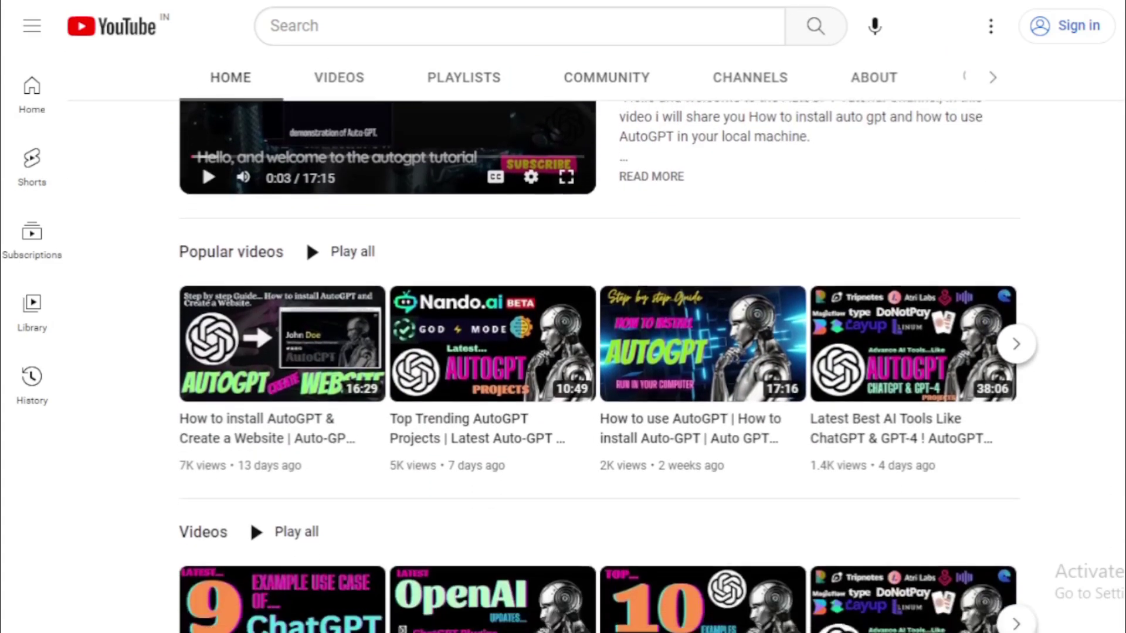
{"action": "scroll", "coordinate": [596, 343], "scroll_direction": "down", "scroll_amount": 6}
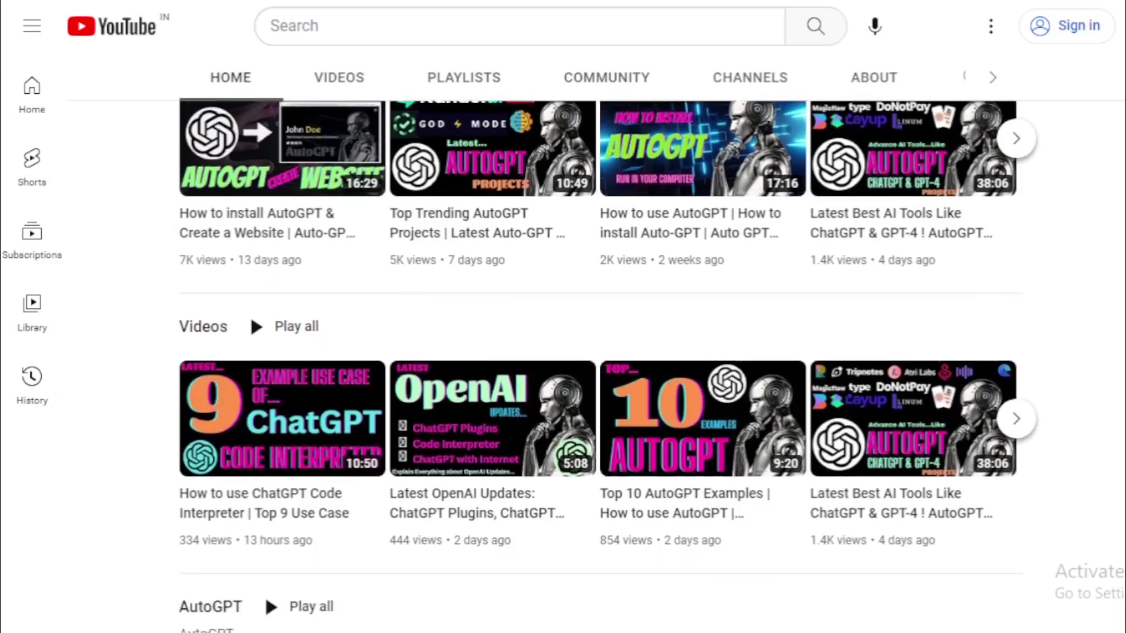
{"action": "scroll", "coordinate": [597, 344], "scroll_direction": "down", "scroll_amount": 1}
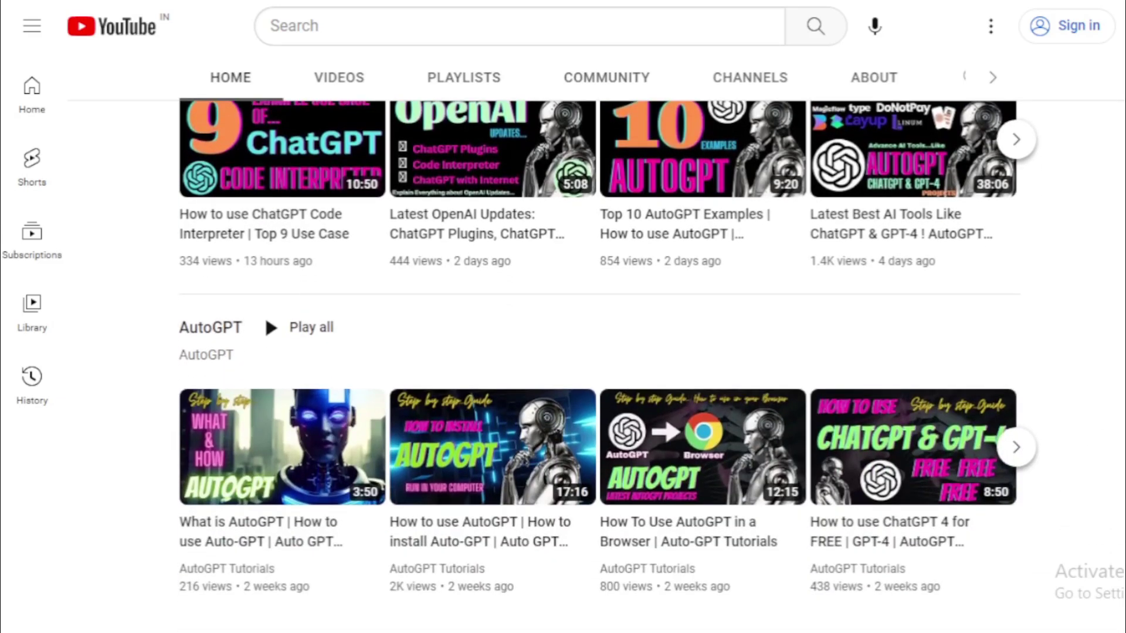
{"action": "scroll", "coordinate": [596, 343], "scroll_direction": "up", "scroll_amount": 10}
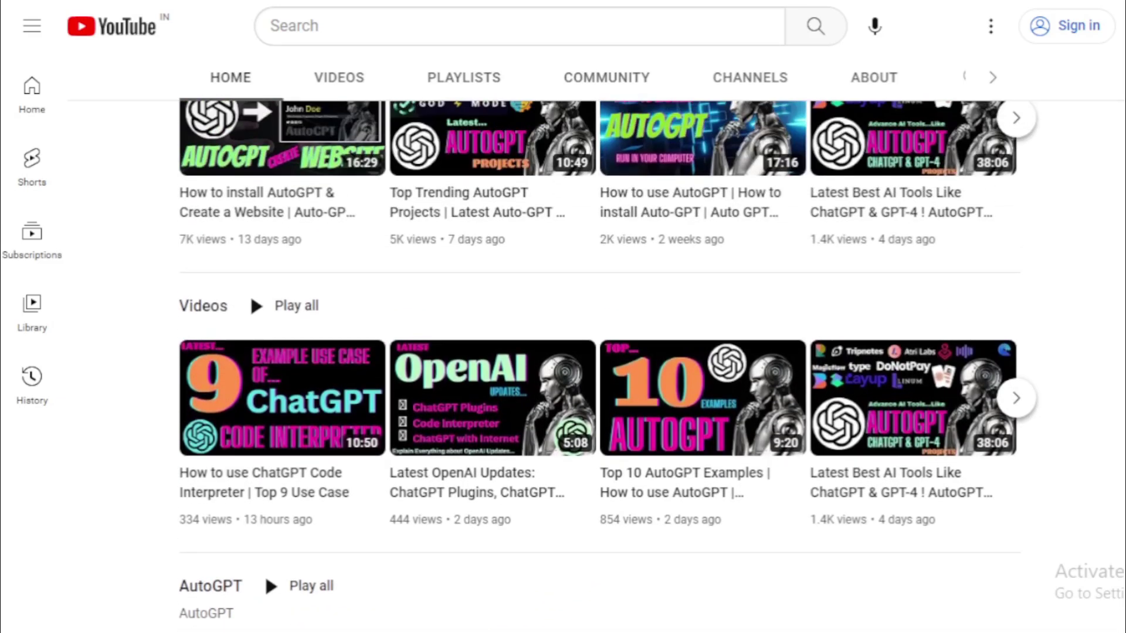
{"action": "scroll", "coordinate": [597, 343], "scroll_direction": "up", "scroll_amount": 6}
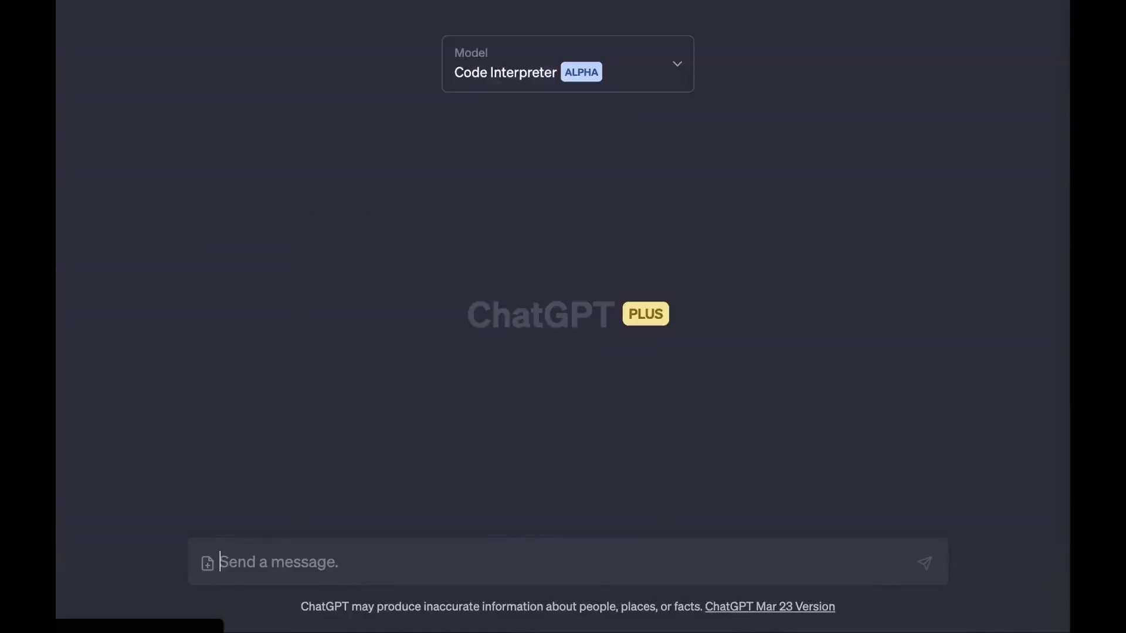
Upload Untitled spreadsheet.xlsx from Downloads and expand Show work to see the Python reading it
{"action": "left_click", "coordinate": [207, 564]}
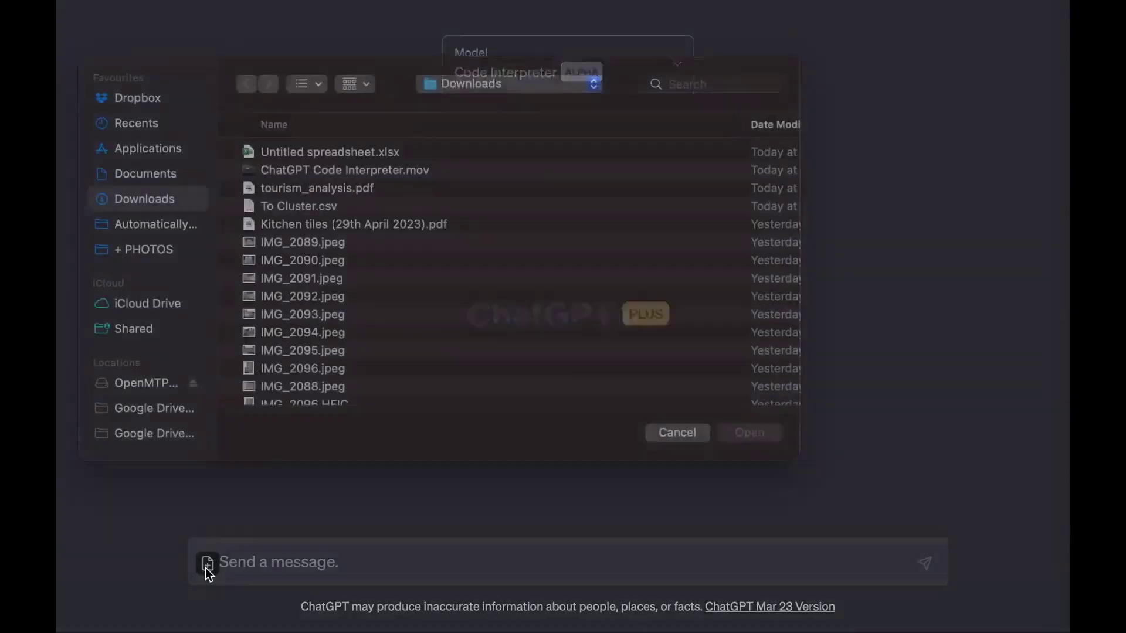
{"action": "double_click", "coordinate": [322, 175]}
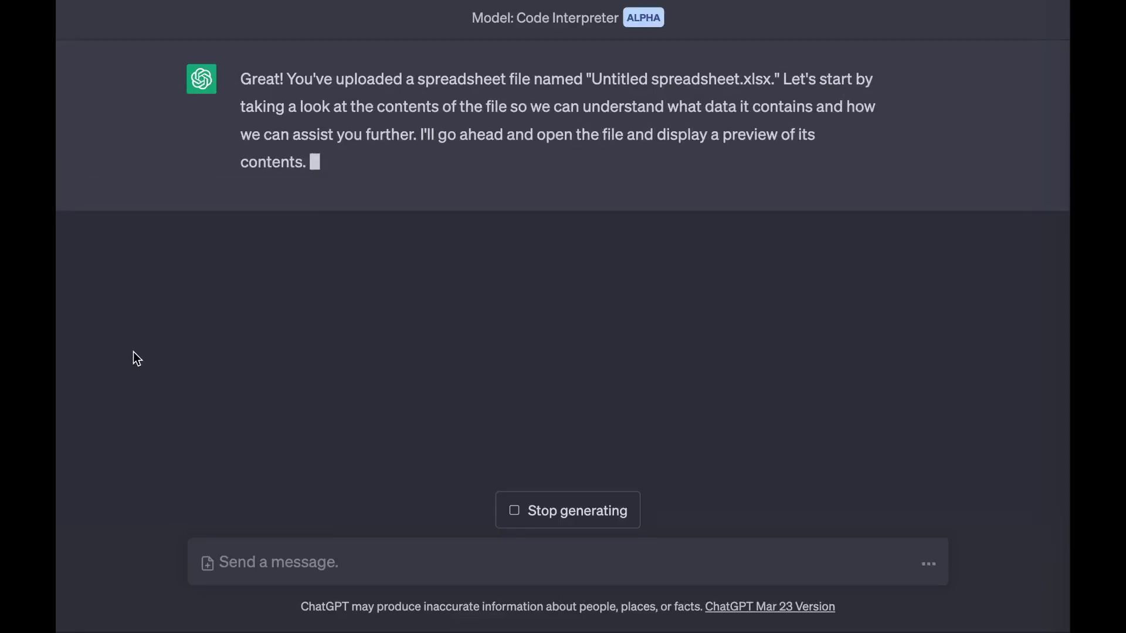
{"action": "left_click", "coordinate": [451, 188]}
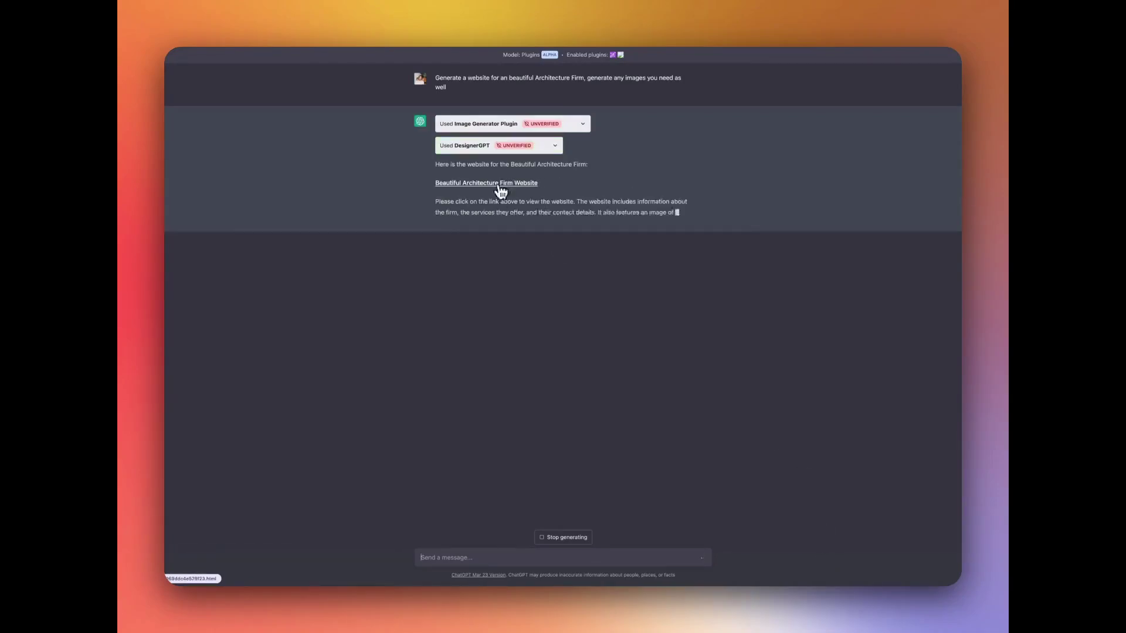
Preview the architecture firm website beside the chat, then request a portrait photographer portfolio
{"action": "left_click", "coordinate": [475, 182]}
{"action": "scroll", "coordinate": [789, 455], "scroll_direction": "down", "scroll_amount": 3}
{"action": "scroll", "coordinate": [647, 405], "scroll_direction": "up", "scroll_amount": 3}
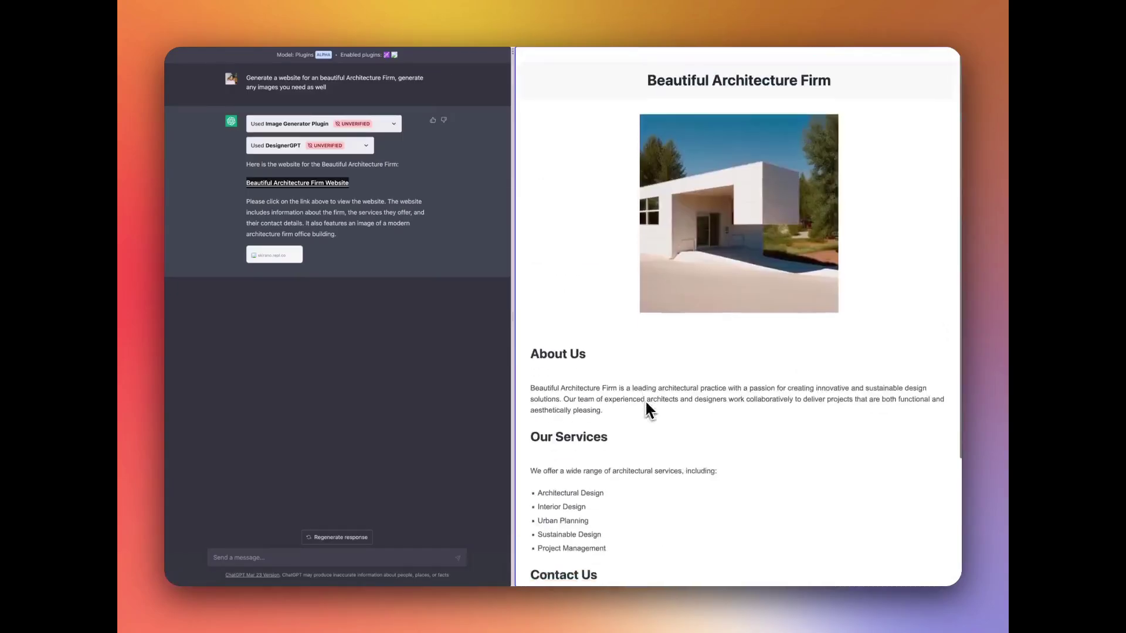
{"action": "left_click", "coordinate": [273, 556]}
{"action": "type", "text": "that was g"}
{"action": "type", "text": "reat! Can you now give me a"}
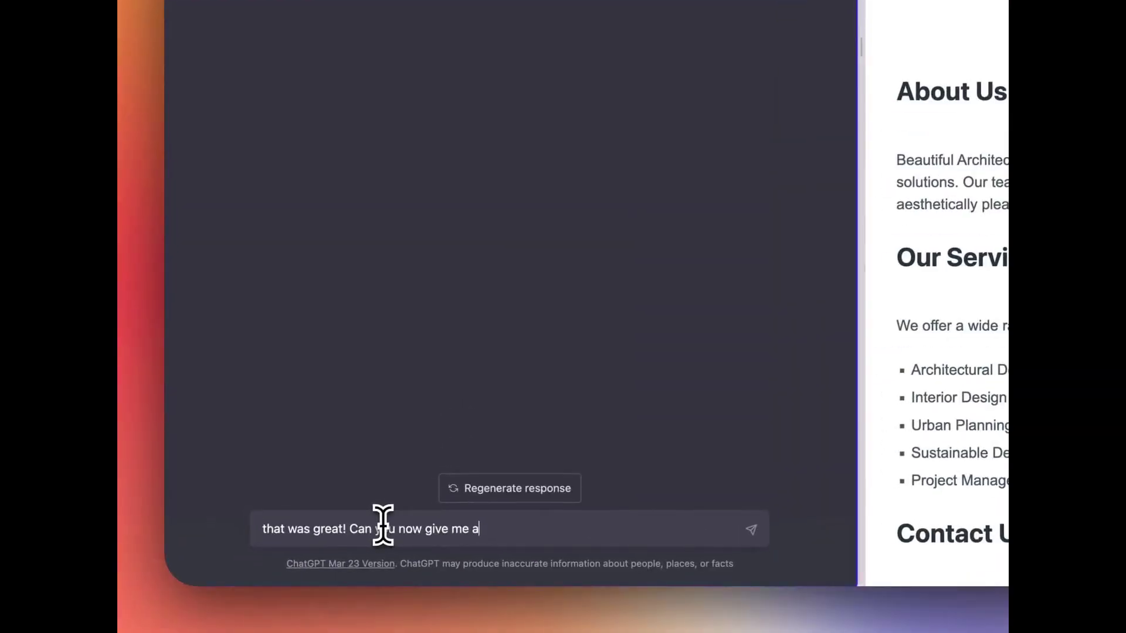
{"action": "type", "text": " portfolio for a portrait photo"}
{"action": "type", "text": "grapher?"}
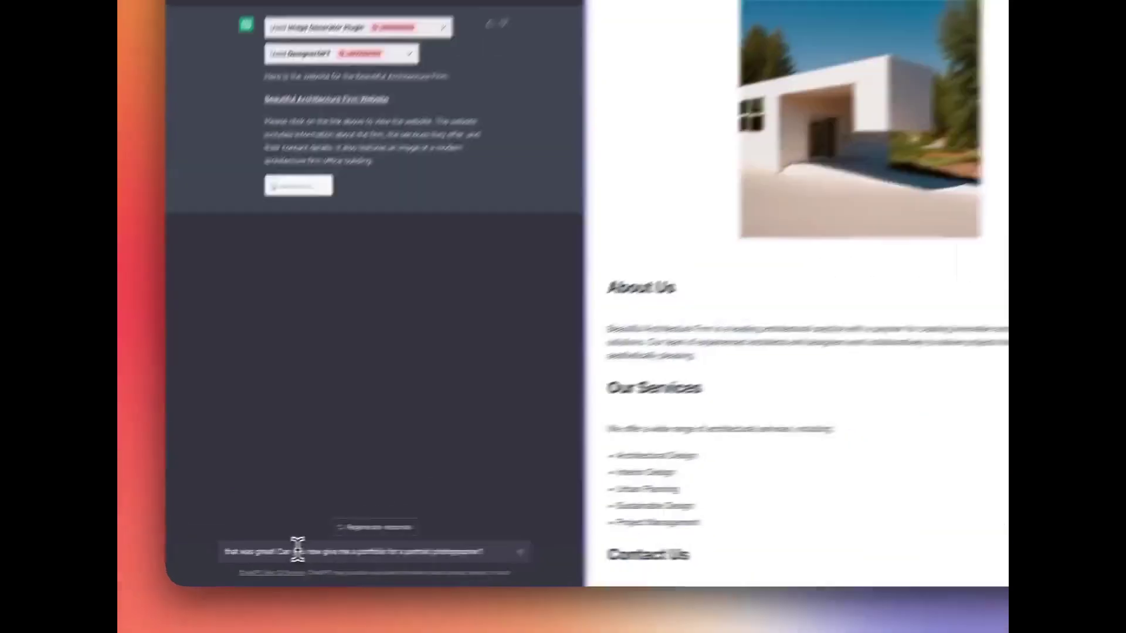
{"action": "key", "text": "Return"}
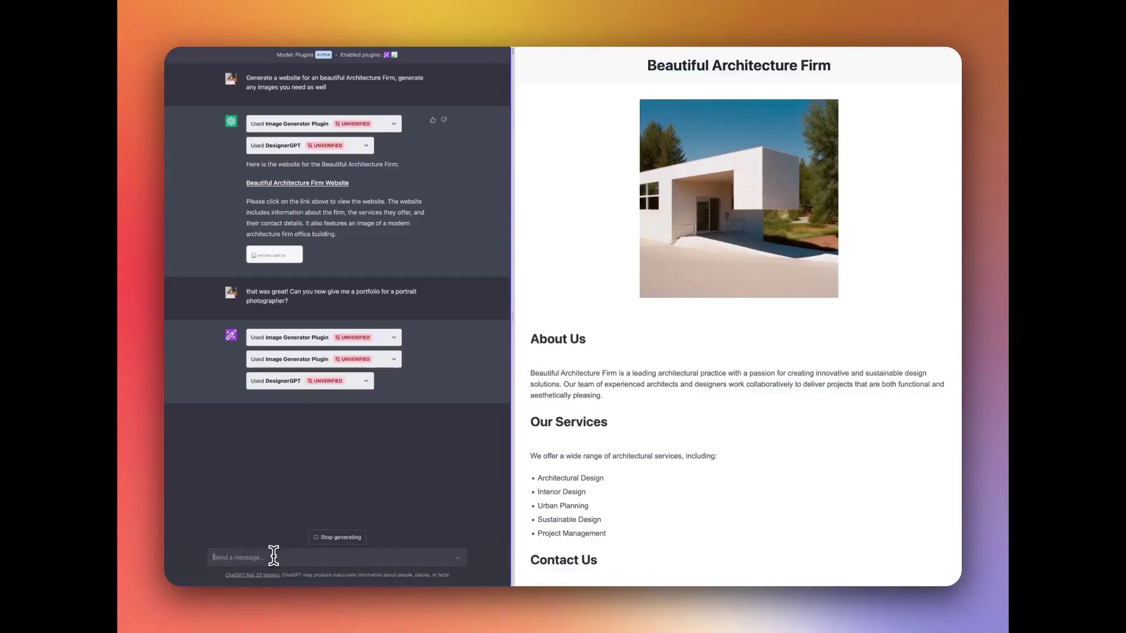
Open the portrait portfolio site in a side pane and close the architecture firm preview
{"action": "right_click", "coordinate": [323, 418]}
{"action": "left_click", "coordinate": [356, 439]}
{"action": "scroll", "coordinate": [821, 405], "scroll_direction": "down", "scroll_amount": 4}
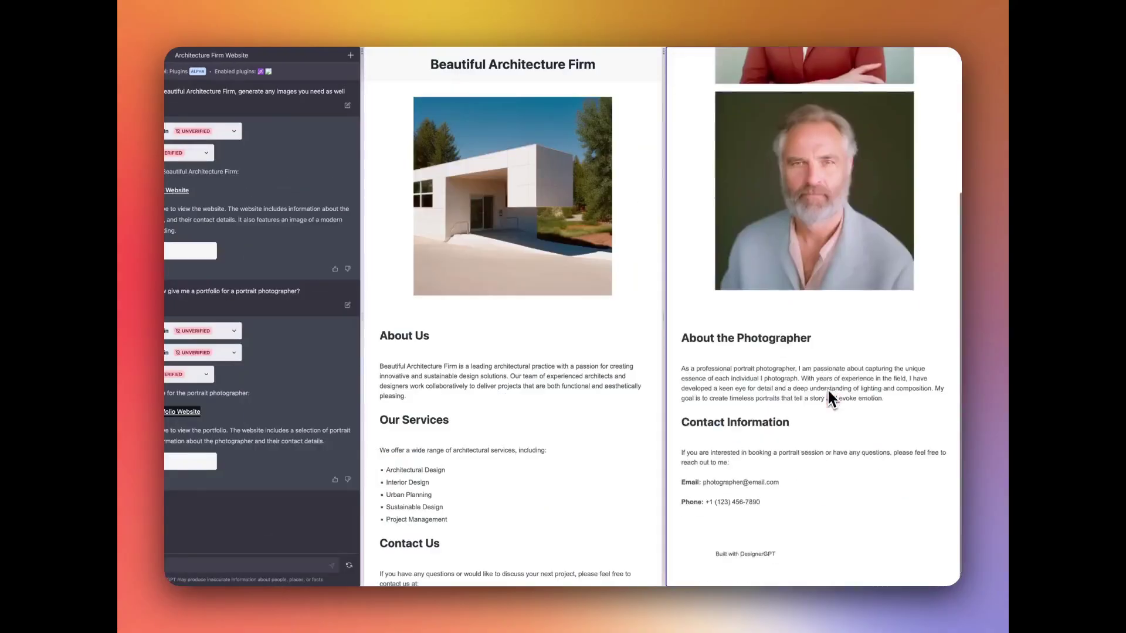
{"action": "scroll", "coordinate": [828, 381], "scroll_direction": "up", "scroll_amount": 4}
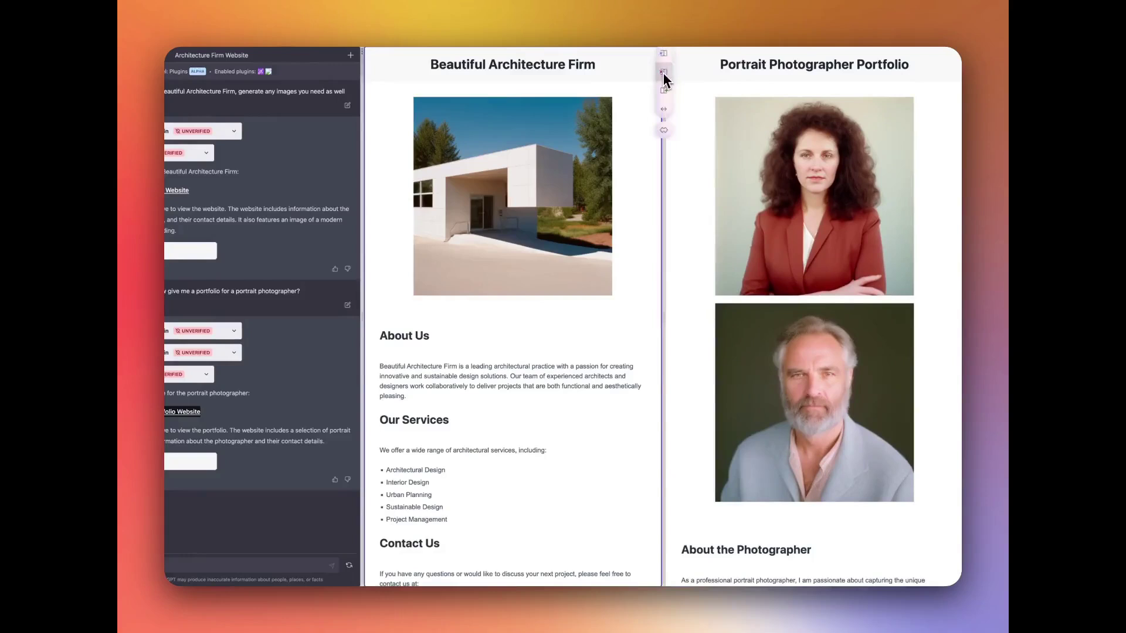
{"action": "left_click", "coordinate": [665, 73]}
{"action": "scroll", "coordinate": [815, 523], "scroll_direction": "down", "scroll_amount": 1}
{"action": "scroll", "coordinate": [815, 523], "scroll_direction": "up", "scroll_amount": 1}
Request a minimal design agency website, open it beside the chat, and close the portfolio preview
{"action": "left_click", "coordinate": [288, 558]}
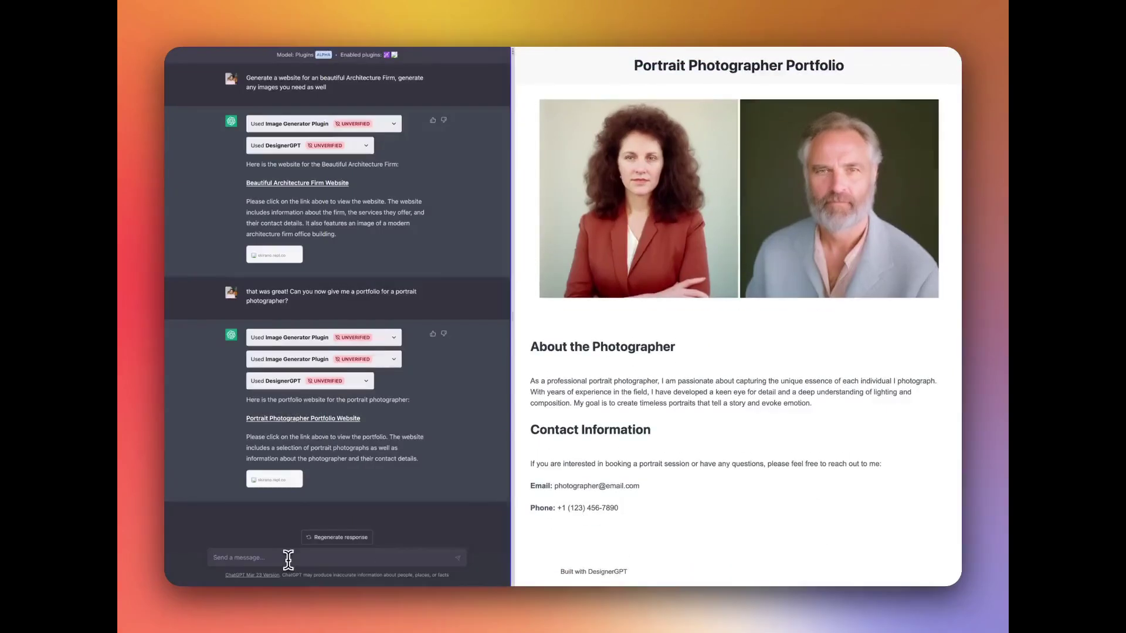
{"action": "type", "text": "so great! ok last one, we"}
{"action": "type", "text": " are going to generate a"}
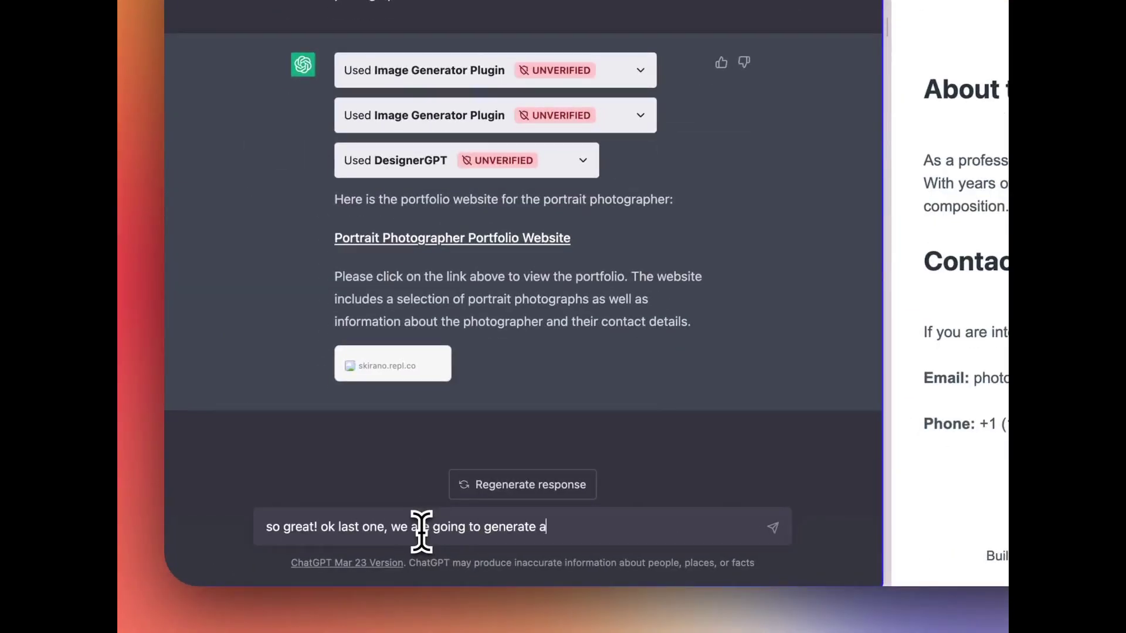
{"action": "type", "text": " minimal design agency website"}
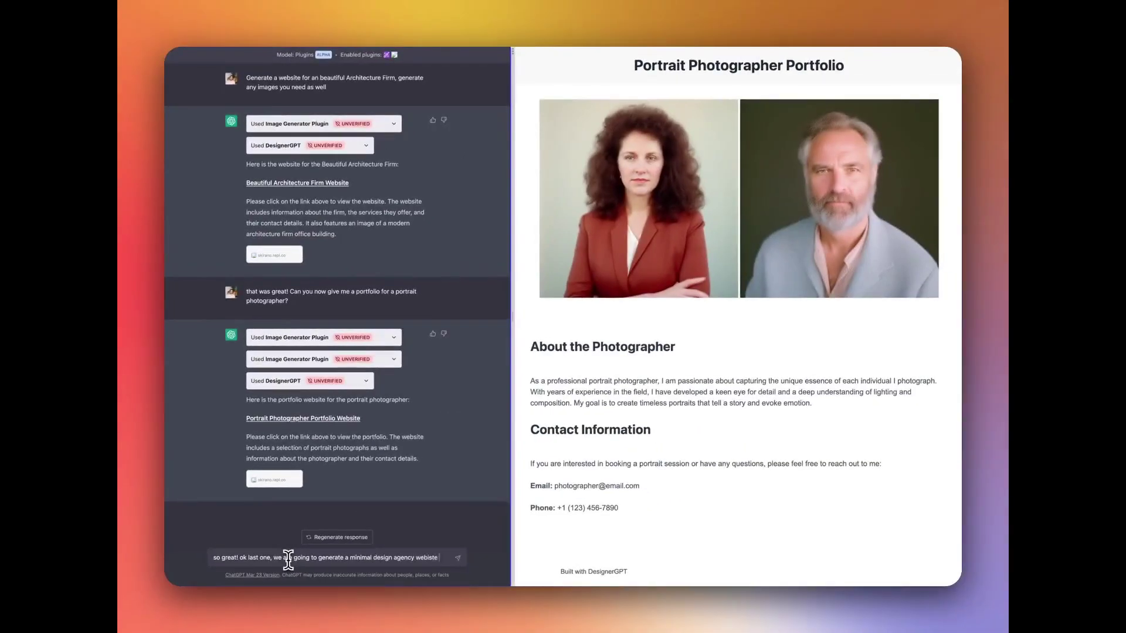
{"action": "key", "text": "Return"}
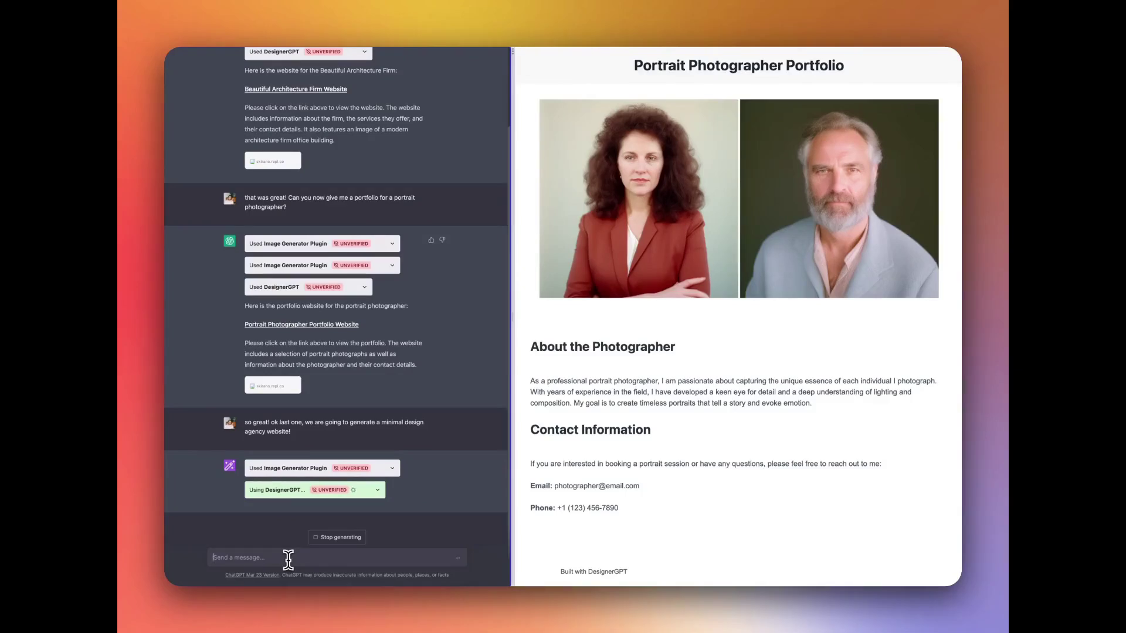
{"action": "left_click", "coordinate": [335, 497]}
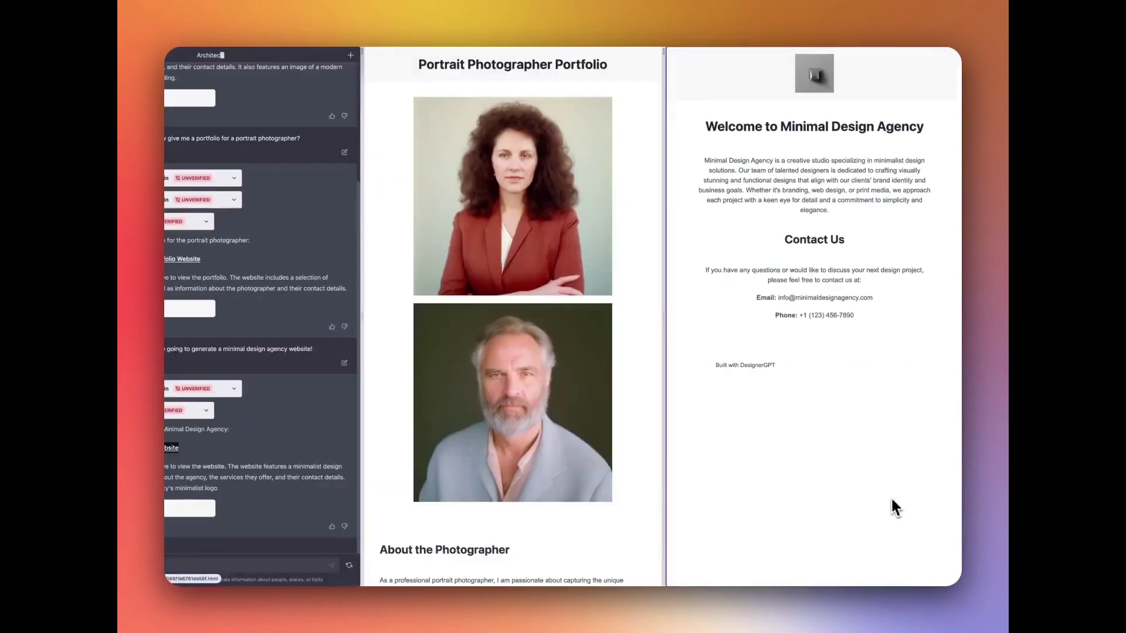
{"action": "left_click", "coordinate": [663, 62]}
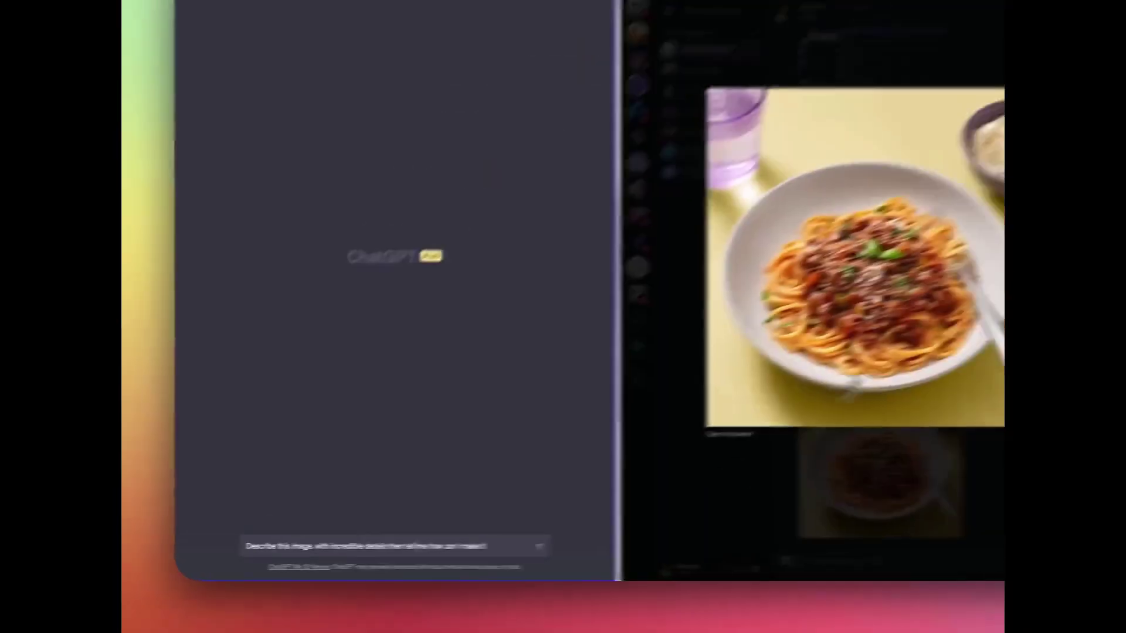
Copy the spaghetti image address and send it with the detailed description prompt
{"action": "right_click", "coordinate": [930, 253]}
{"action": "left_click", "coordinate": [762, 247]}
{"action": "key", "text": "super+v"}
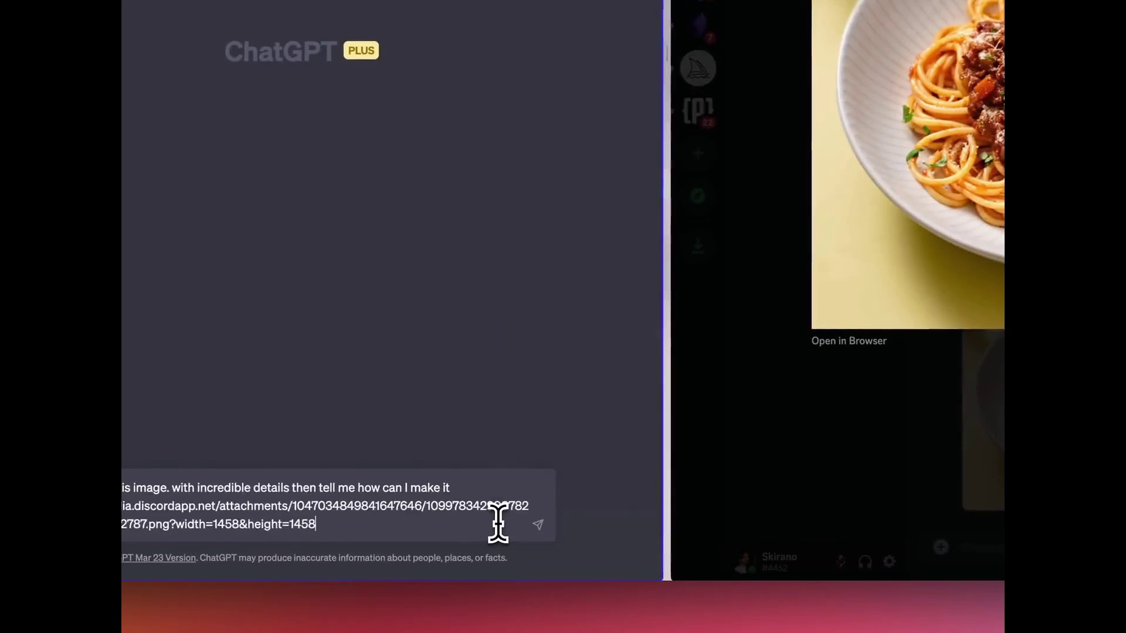
{"action": "key", "text": "Return"}
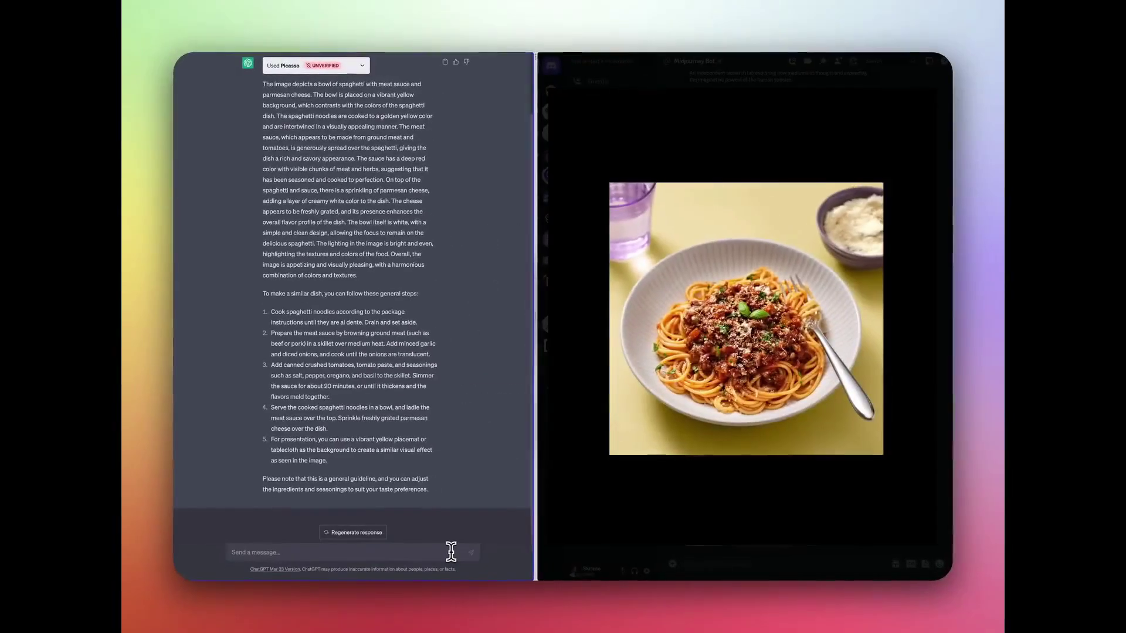
Ask for 2 similar photos, then ask to remove the first one's background
{"action": "left_click", "coordinate": [450, 548]}
{"action": "type", "text": "Amazing! Can you generate 2 simil"}
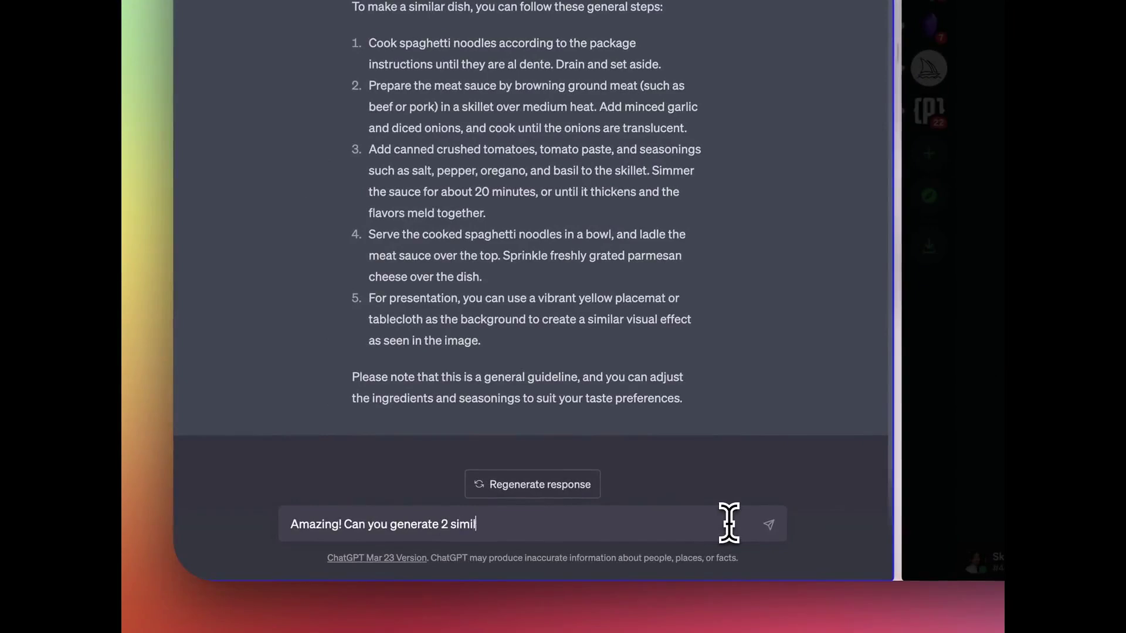
{"action": "type", "text": "ar photos?"}
{"action": "key", "text": "Return"}
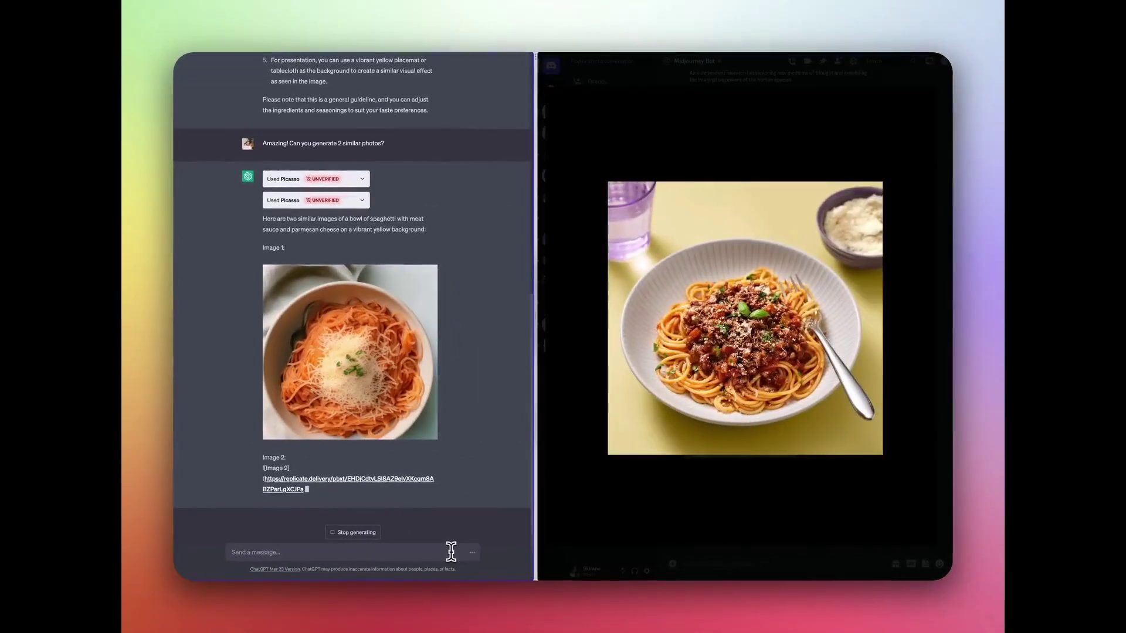
{"action": "type", "text": "I love the first one can you remove the bg?"}
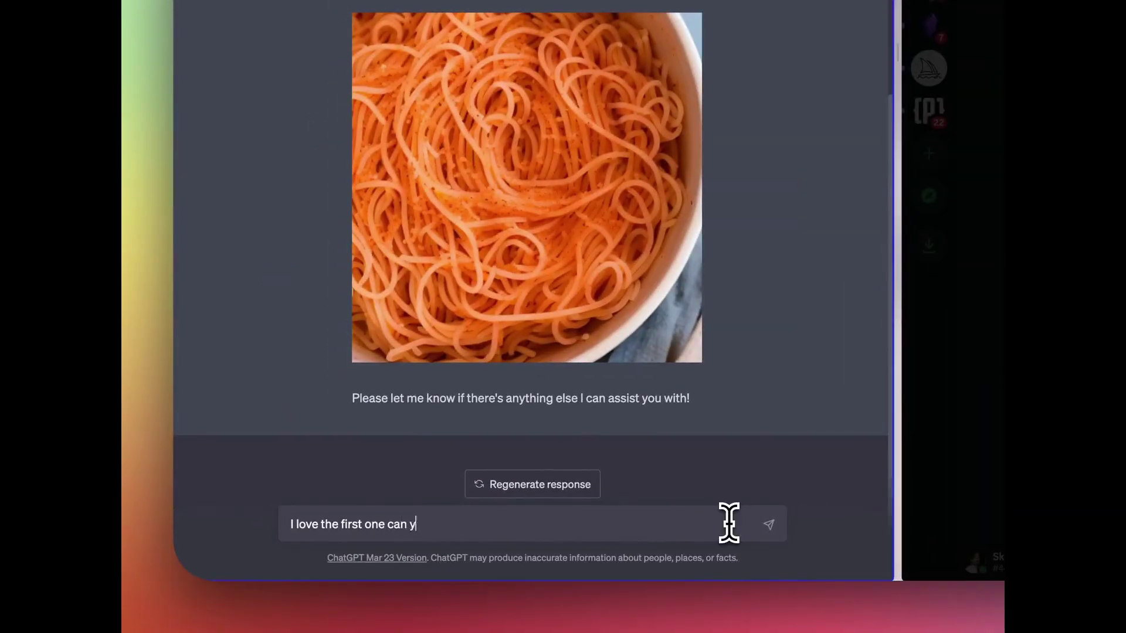
{"action": "key", "text": "Return"}
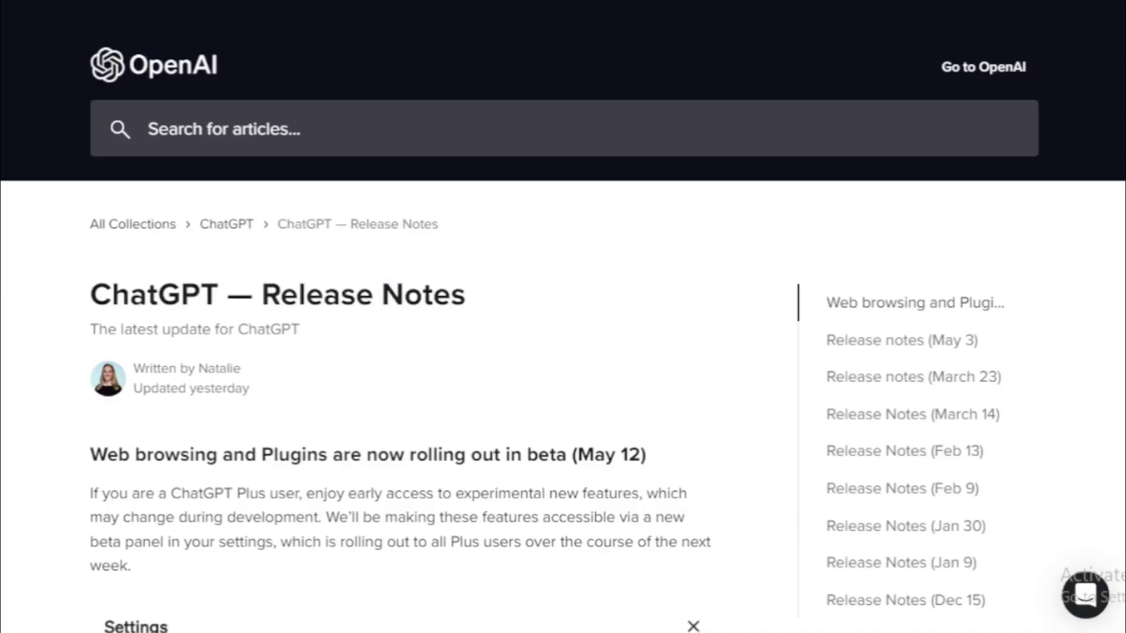
{"action": "scroll", "coordinate": [563, 316], "scroll_direction": "down", "scroll_amount": 3}
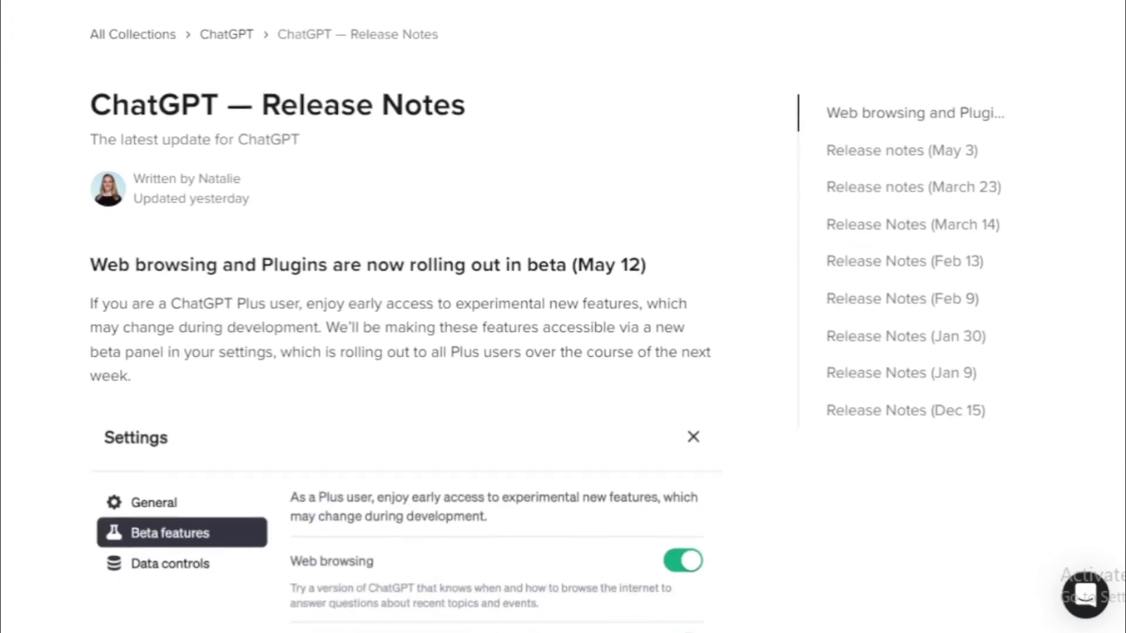
{"action": "left_click_drag", "start_coordinate": [97, 259], "coordinate": [657, 262]}
{"action": "left_click", "coordinate": [232, 291]}
{"action": "left_click_drag", "start_coordinate": [91, 305], "coordinate": [669, 299]}
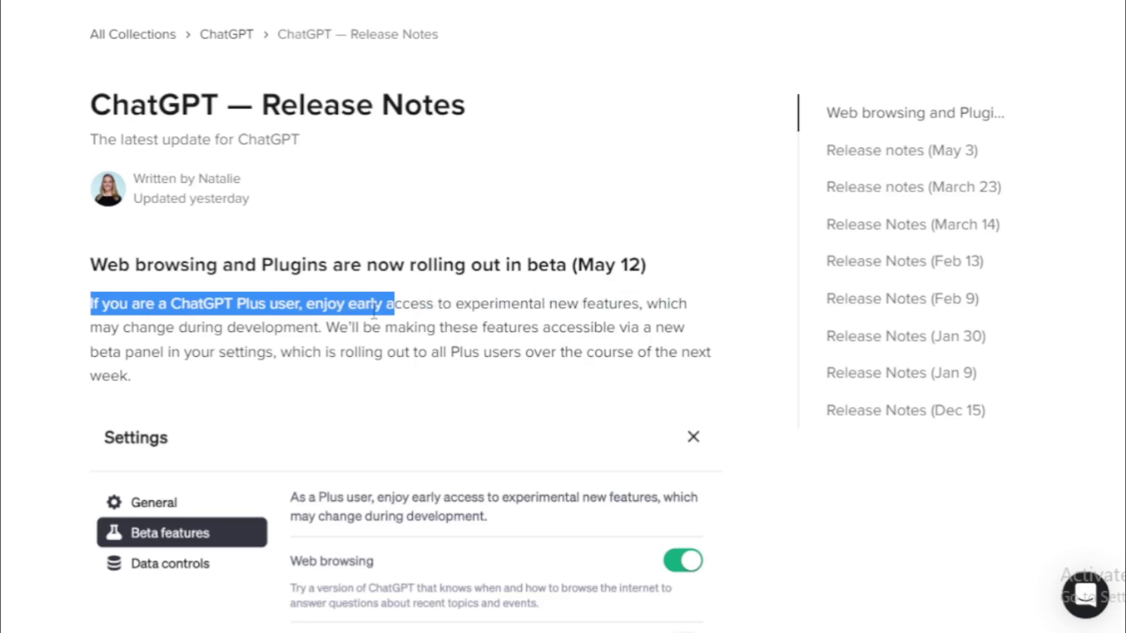
{"action": "left_click_drag", "start_coordinate": [374, 314], "coordinate": [144, 369]}
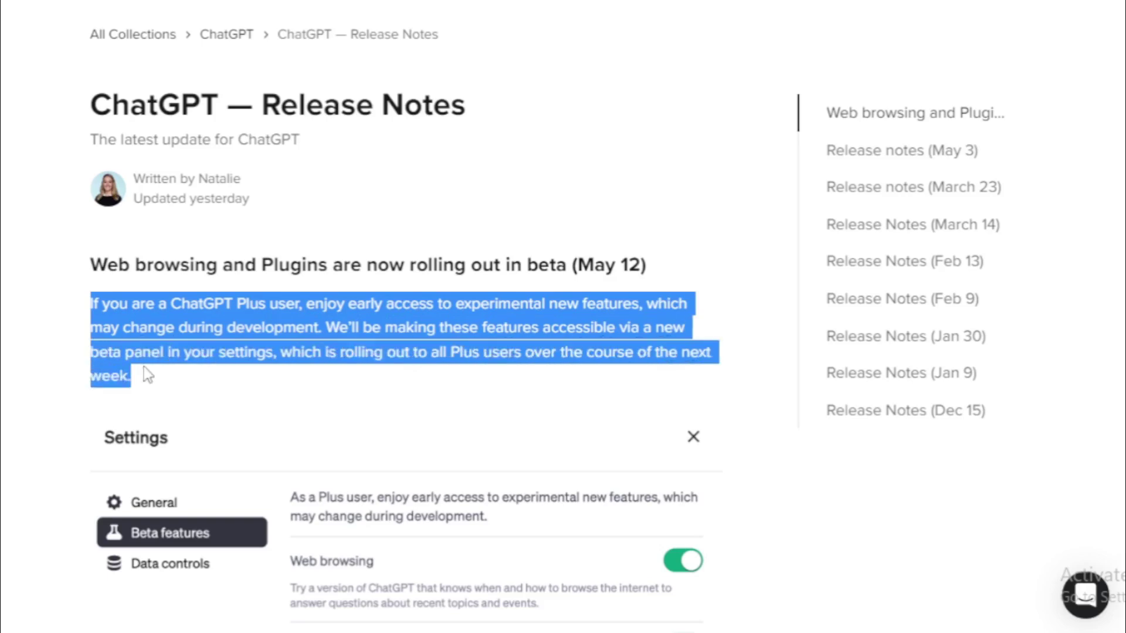
{"action": "left_click", "coordinate": [147, 370]}
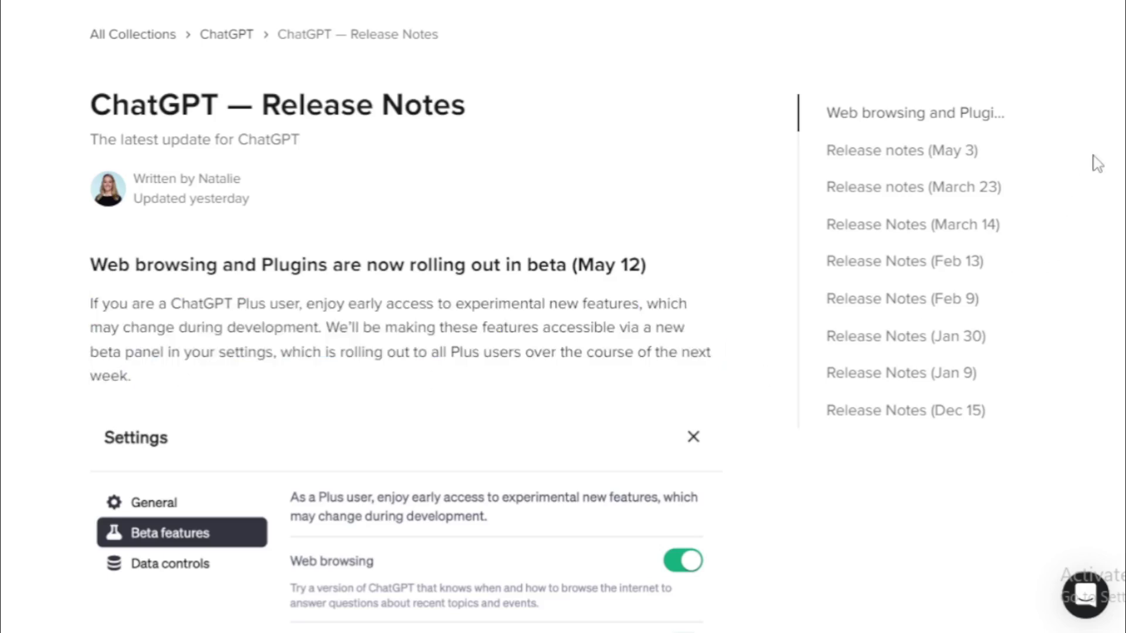
{"action": "scroll", "coordinate": [410, 317], "scroll_direction": "down", "scroll_amount": 3}
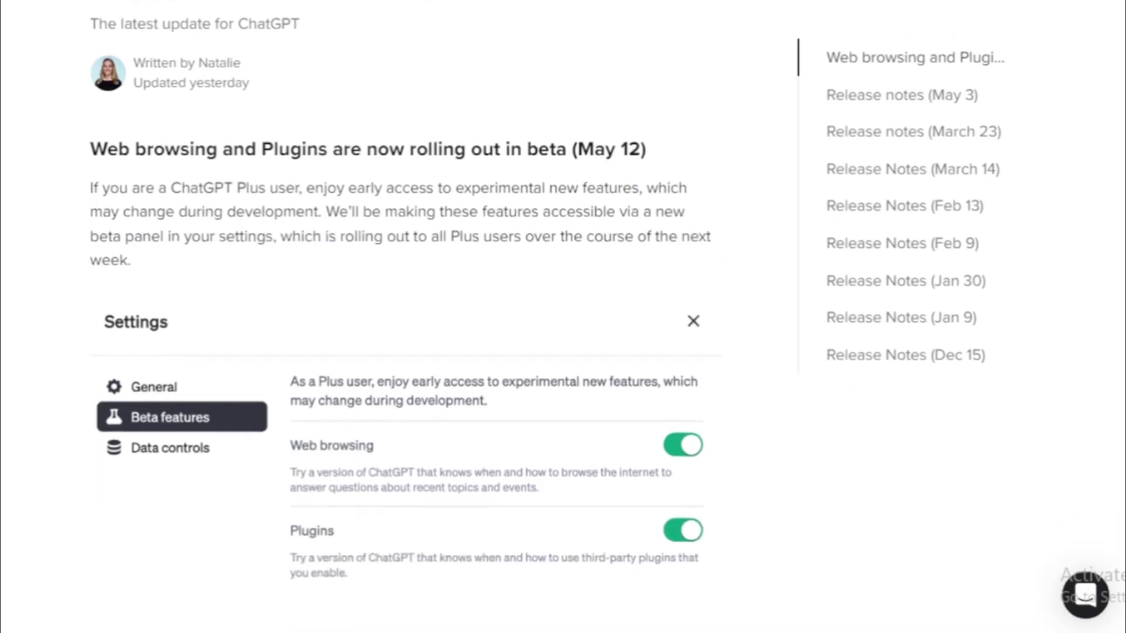
{"action": "scroll", "coordinate": [410, 317], "scroll_direction": "down", "scroll_amount": 1}
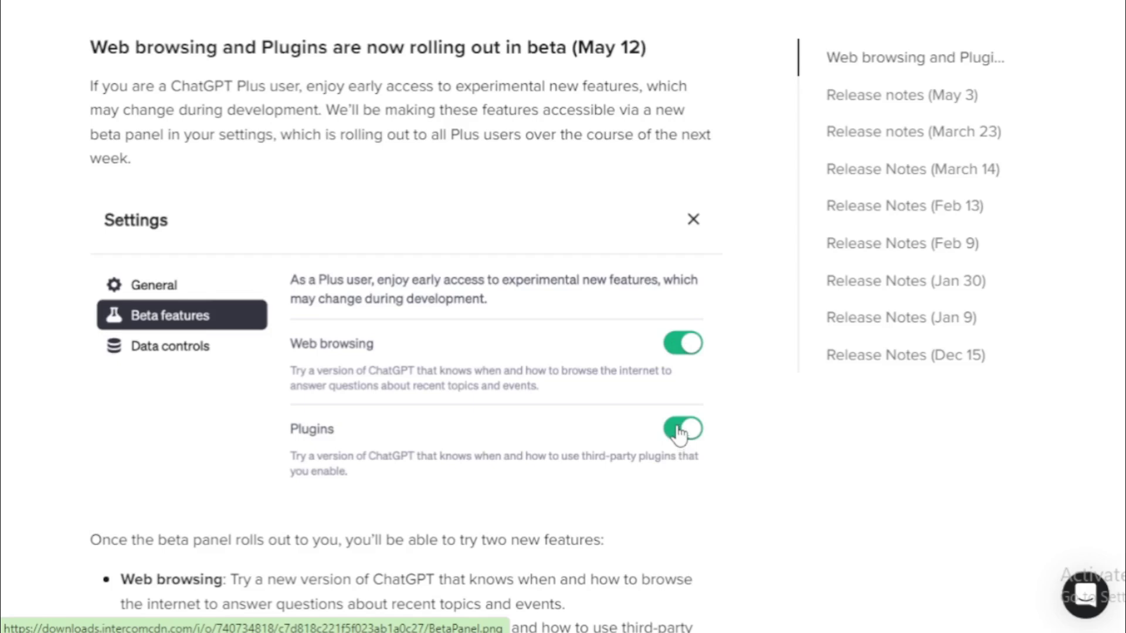
{"action": "scroll", "coordinate": [1106, 186], "scroll_direction": "down", "scroll_amount": 4}
{"action": "scroll", "coordinate": [404, 316], "scroll_direction": "down", "scroll_amount": 1}
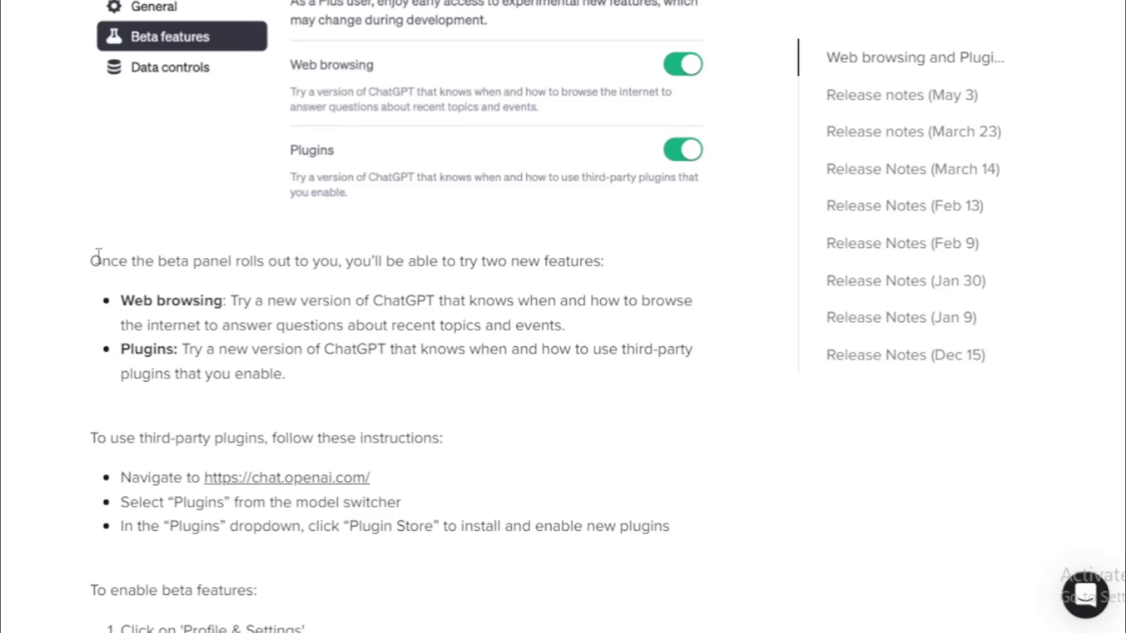
{"action": "left_click_drag", "start_coordinate": [92, 258], "coordinate": [599, 249]}
{"action": "left_click", "coordinate": [519, 262]}
{"action": "left_click_drag", "start_coordinate": [125, 295], "coordinate": [568, 325]}
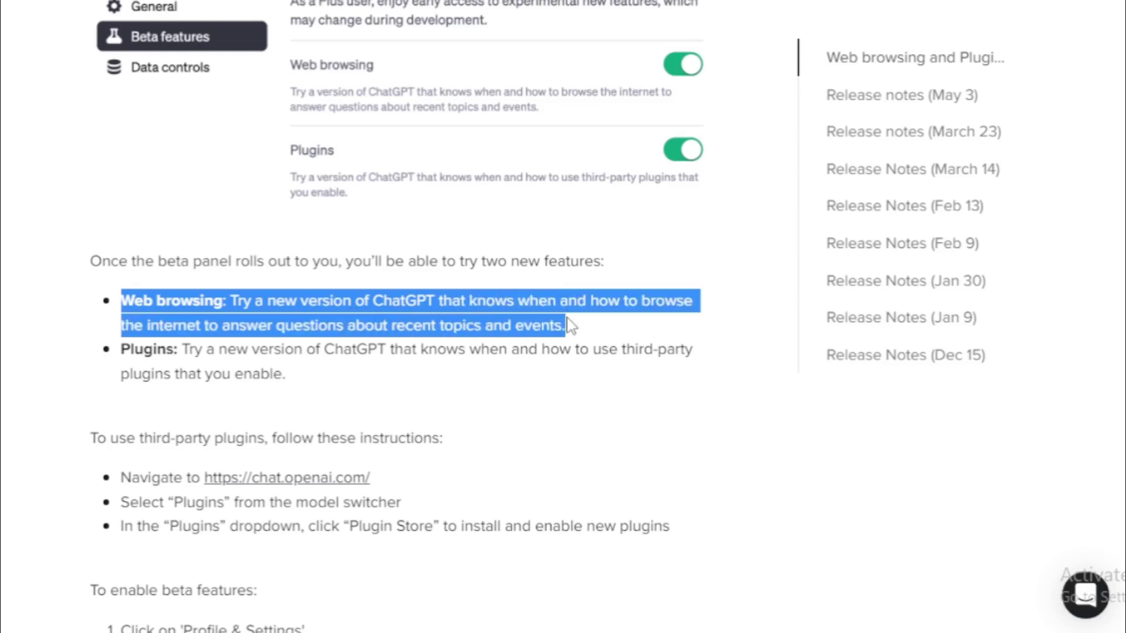
{"action": "left_click", "coordinate": [558, 317]}
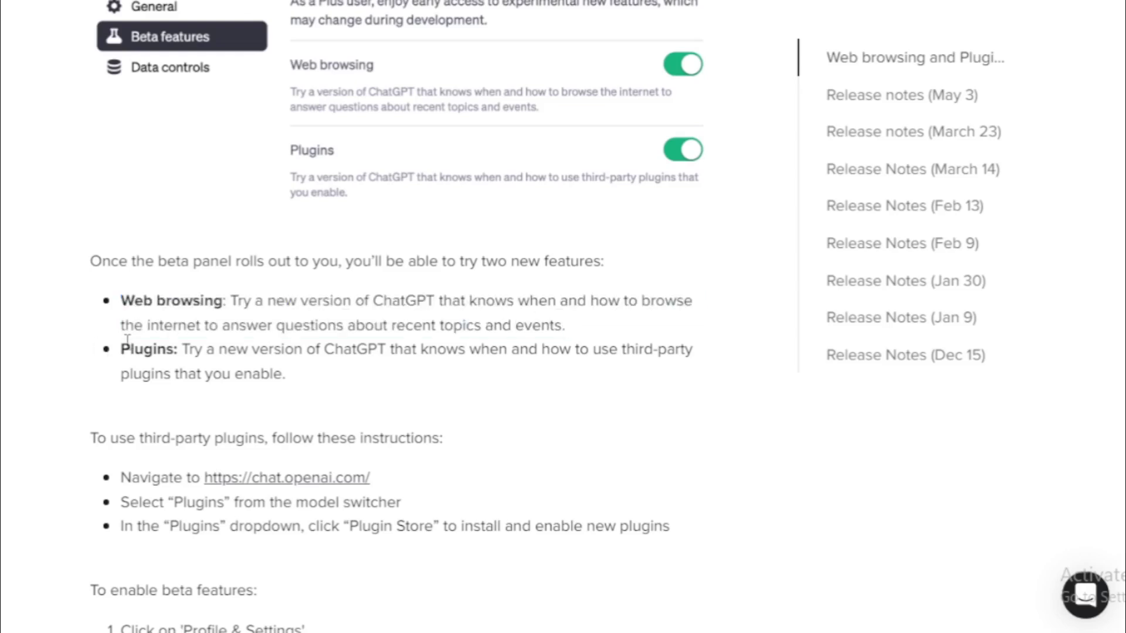
{"action": "left_click_drag", "start_coordinate": [119, 351], "coordinate": [304, 377]}
{"action": "left_click", "coordinate": [294, 372]}
{"action": "left_click_drag", "start_coordinate": [91, 438], "coordinate": [425, 439]}
{"action": "left_click", "coordinate": [129, 497]}
{"action": "left_click_drag", "start_coordinate": [124, 502], "coordinate": [392, 503]}
{"action": "left_click", "coordinate": [402, 503]}
{"action": "left_click_drag", "start_coordinate": [123, 526], "coordinate": [670, 530]}
{"action": "left_click", "coordinate": [669, 531]}
{"action": "scroll", "coordinate": [100, 284], "scroll_direction": "down", "scroll_amount": 5}
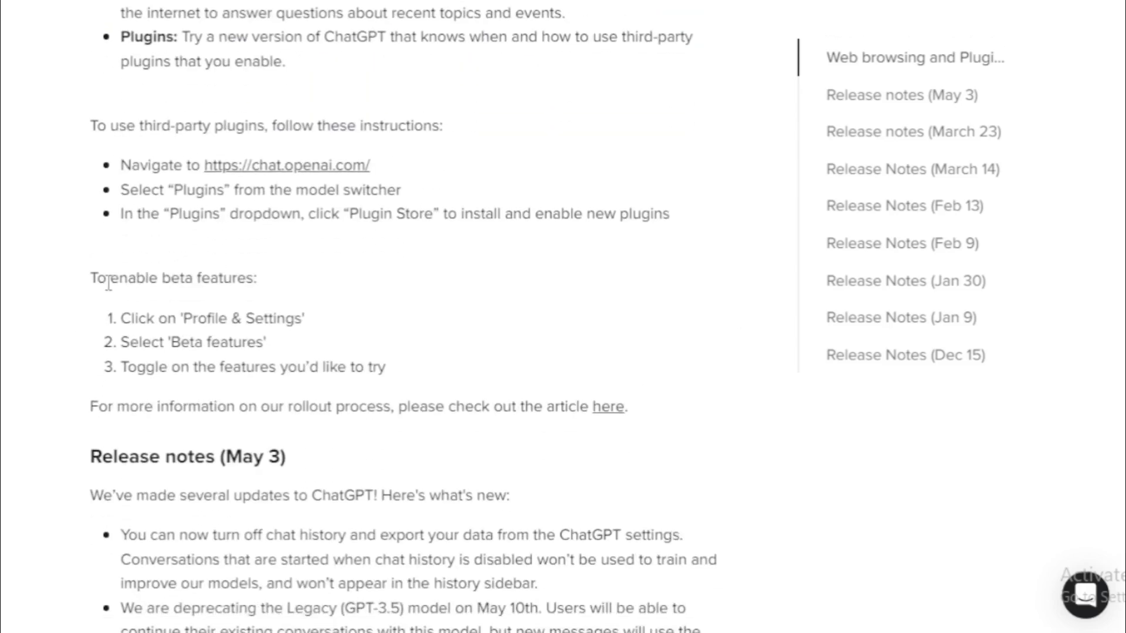
{"action": "left_click_drag", "start_coordinate": [92, 278], "coordinate": [257, 278]}
{"action": "left_click", "coordinate": [256, 278]}
{"action": "left_click_drag", "start_coordinate": [121, 318], "coordinate": [305, 318]}
{"action": "left_click", "coordinate": [304, 319]}
{"action": "left_click_drag", "start_coordinate": [121, 342], "coordinate": [265, 342]}
{"action": "left_click", "coordinate": [265, 342]}
{"action": "left_click_drag", "start_coordinate": [122, 366], "coordinate": [390, 366]}
{"action": "left_click", "coordinate": [390, 367]}
{"action": "left_click_drag", "start_coordinate": [91, 407], "coordinate": [580, 407]}
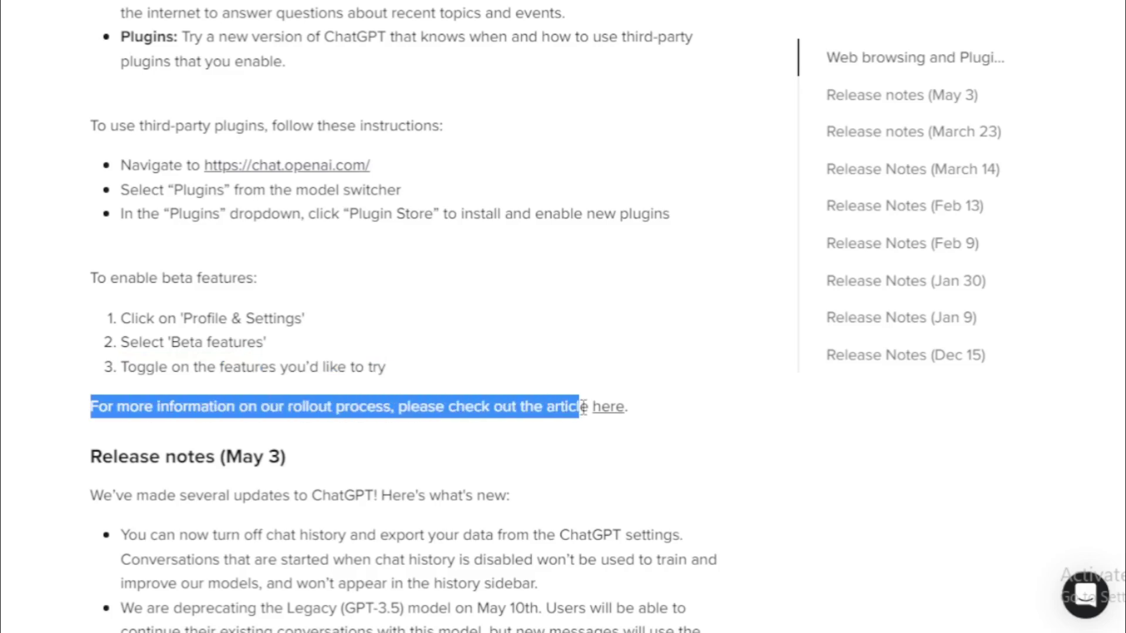
{"action": "left_click", "coordinate": [591, 407]}
{"action": "scroll", "coordinate": [547, 328], "scroll_direction": "up", "scroll_amount": 12}
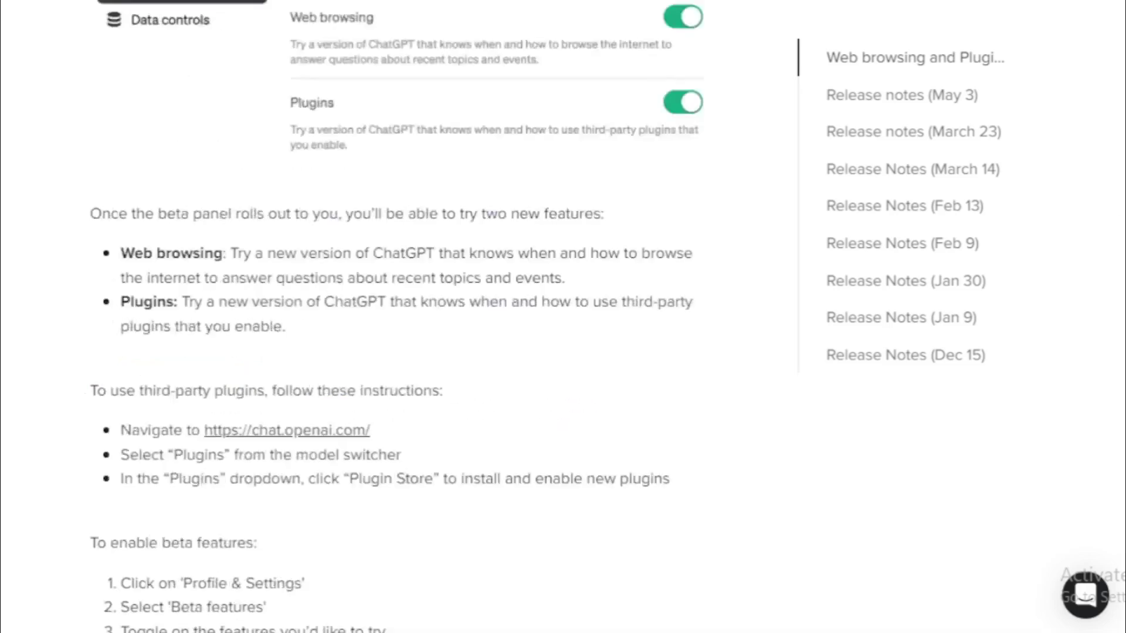
{"action": "scroll", "coordinate": [548, 329], "scroll_direction": "down", "scroll_amount": 3}
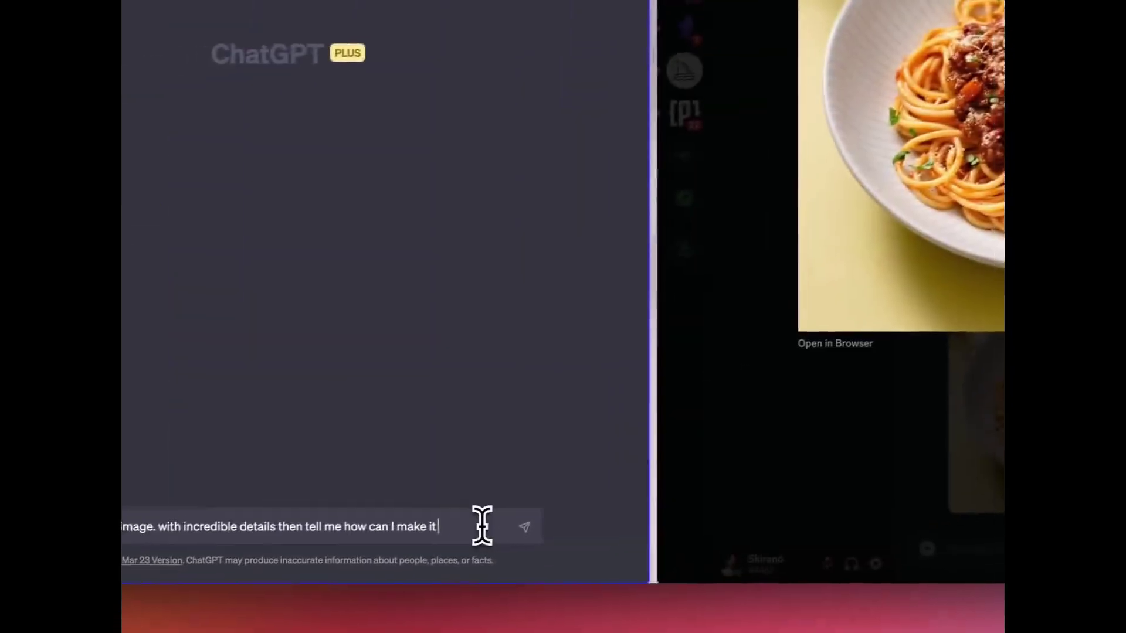
Send the spaghetti image link, then request 2 similar photos and the first one without background
{"action": "key", "text": "super+v"}
{"action": "key", "text": "Return"}
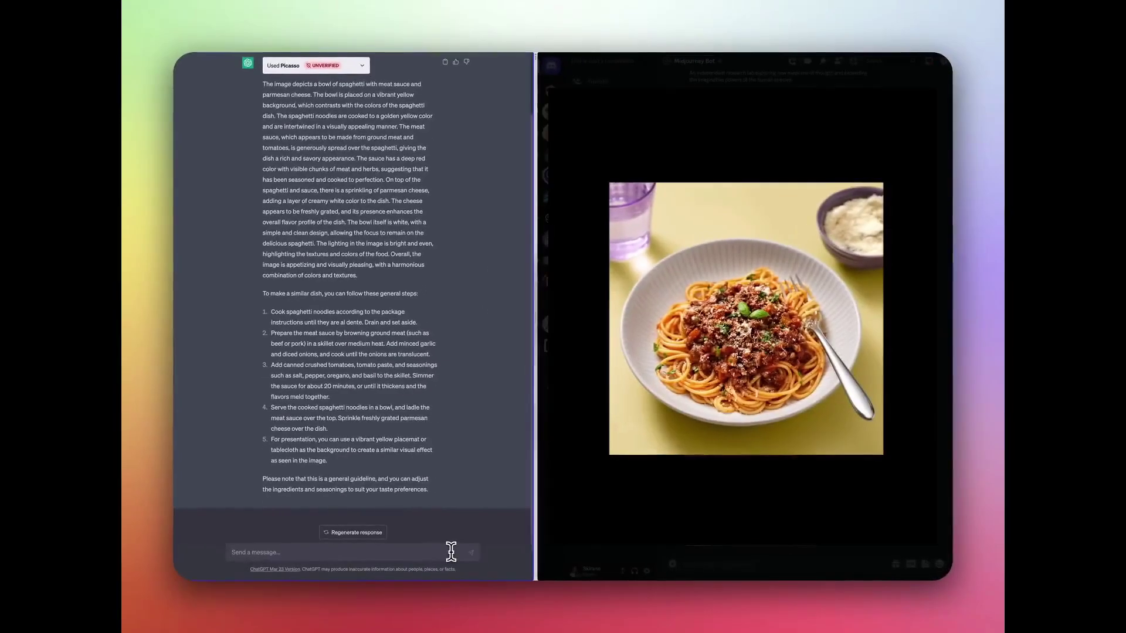
{"action": "type", "text": "Amazing! Can you generat"}
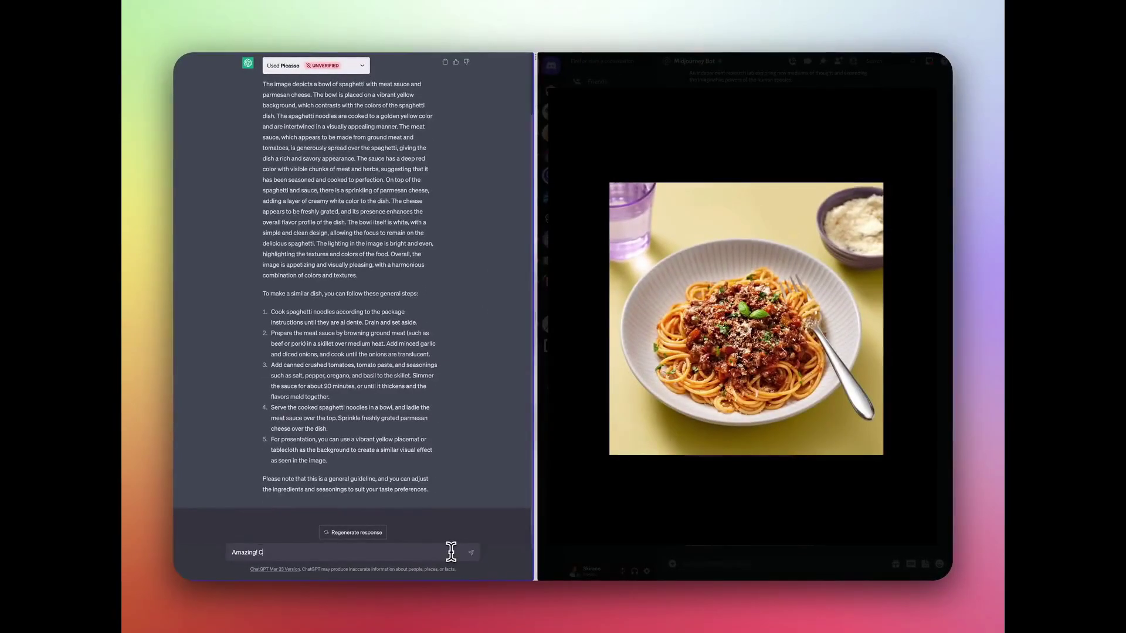
{"action": "type", "text": "e 2 similar photos?"}
{"action": "key", "text": "Return"}
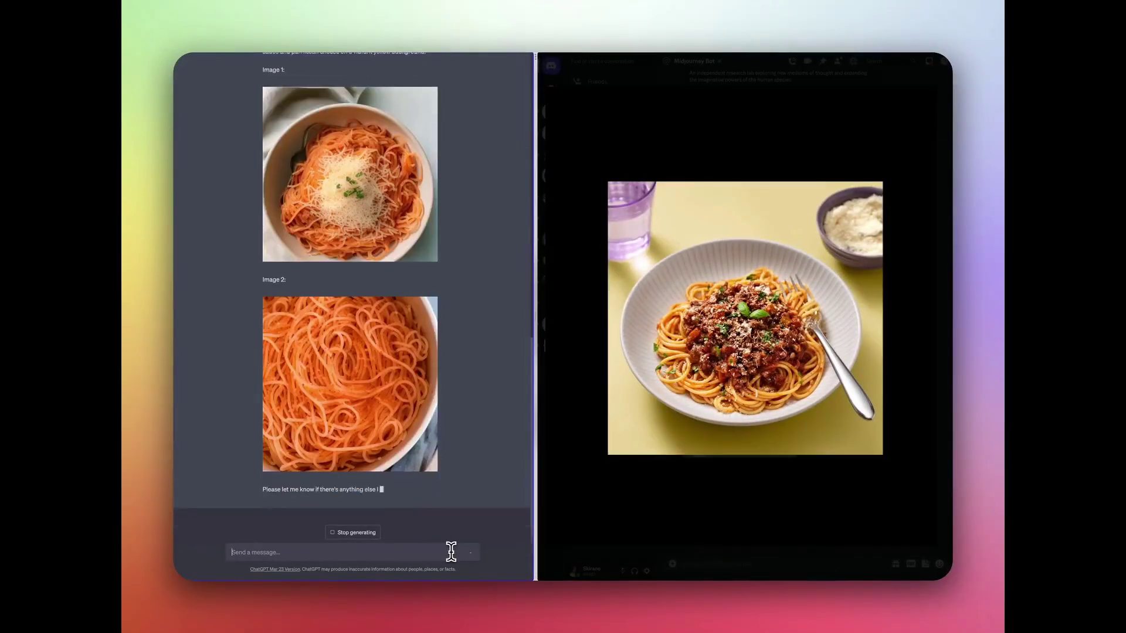
{"action": "type", "text": "I love the first "}
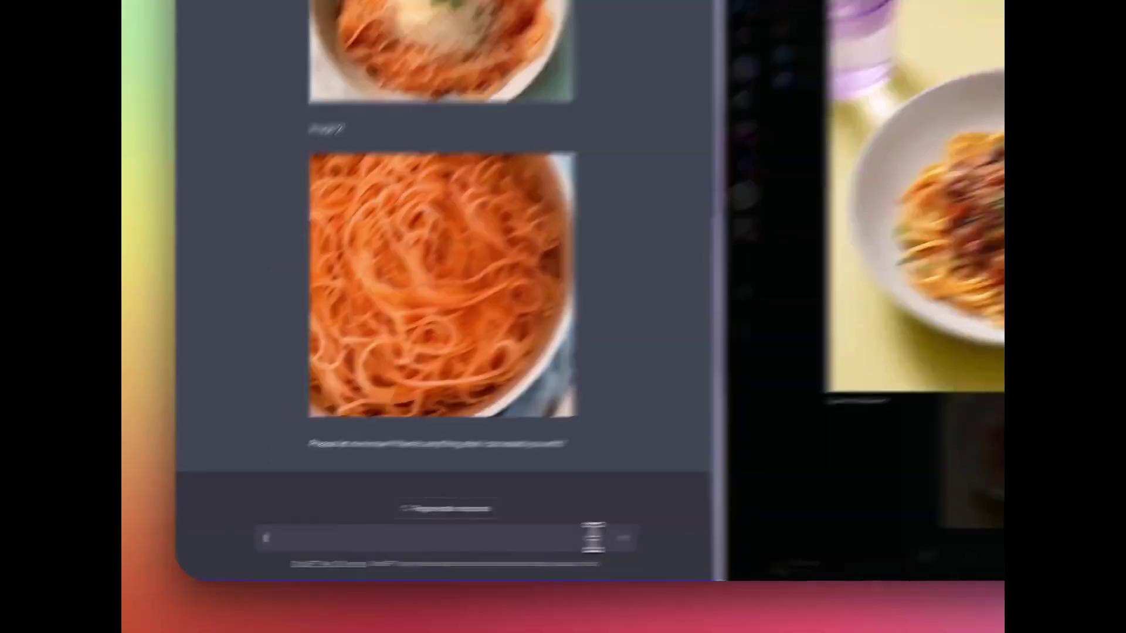
{"action": "type", "text": "one can you remove the bg?"}
{"action": "key", "text": "Return"}
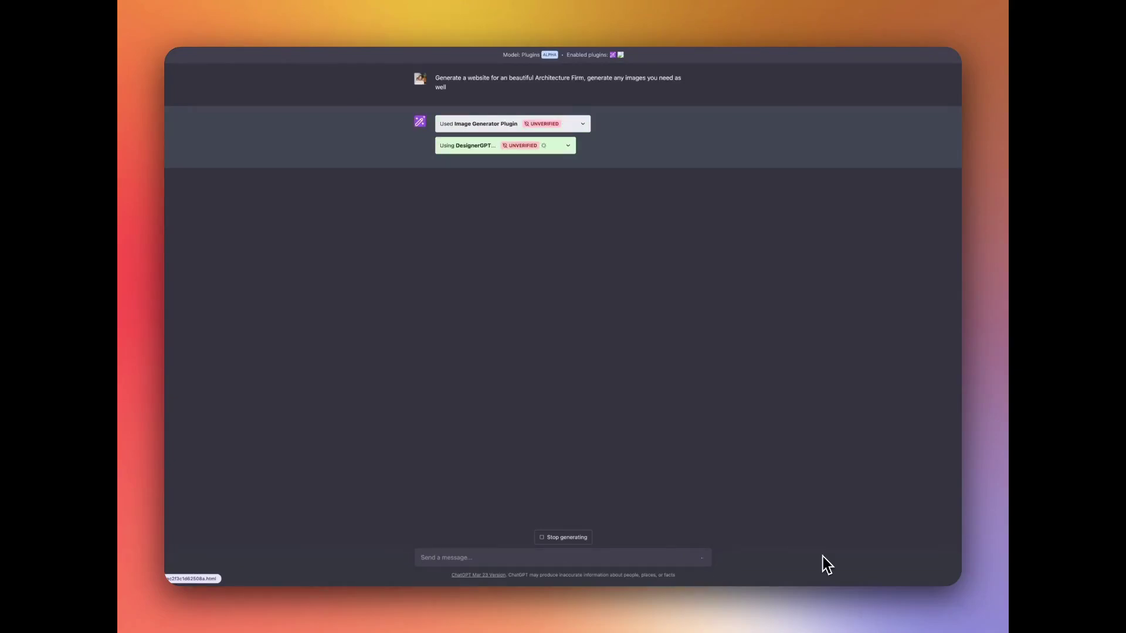
Open the architecture firm website in split view and ask for a portrait photographer portfolio
{"action": "right_click", "coordinate": [499, 181]}
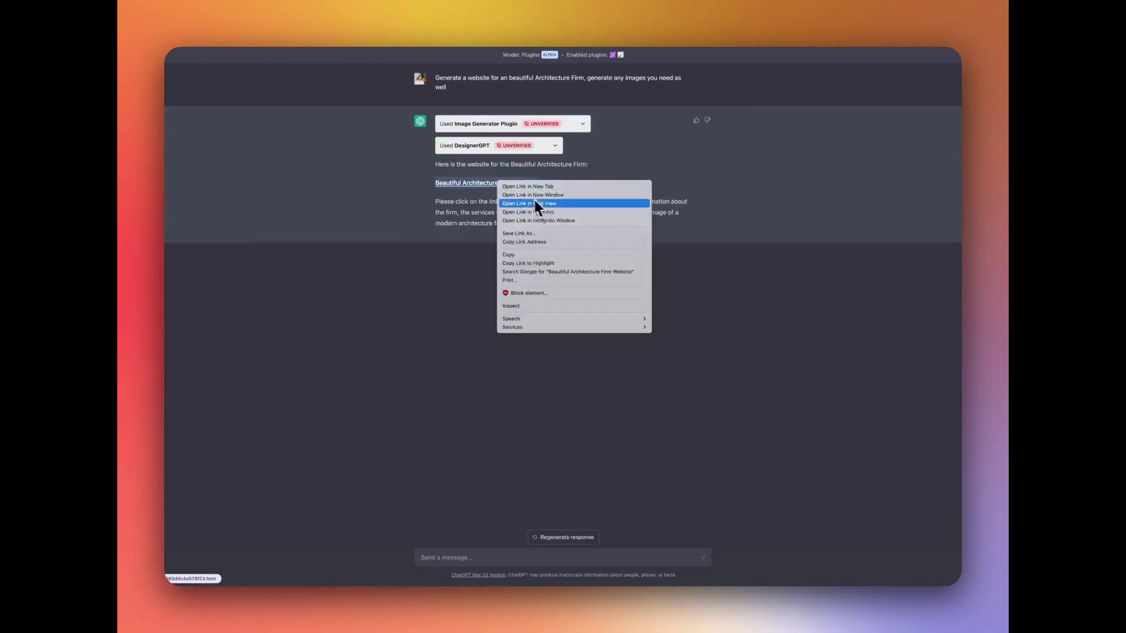
{"action": "left_click", "coordinate": [533, 199]}
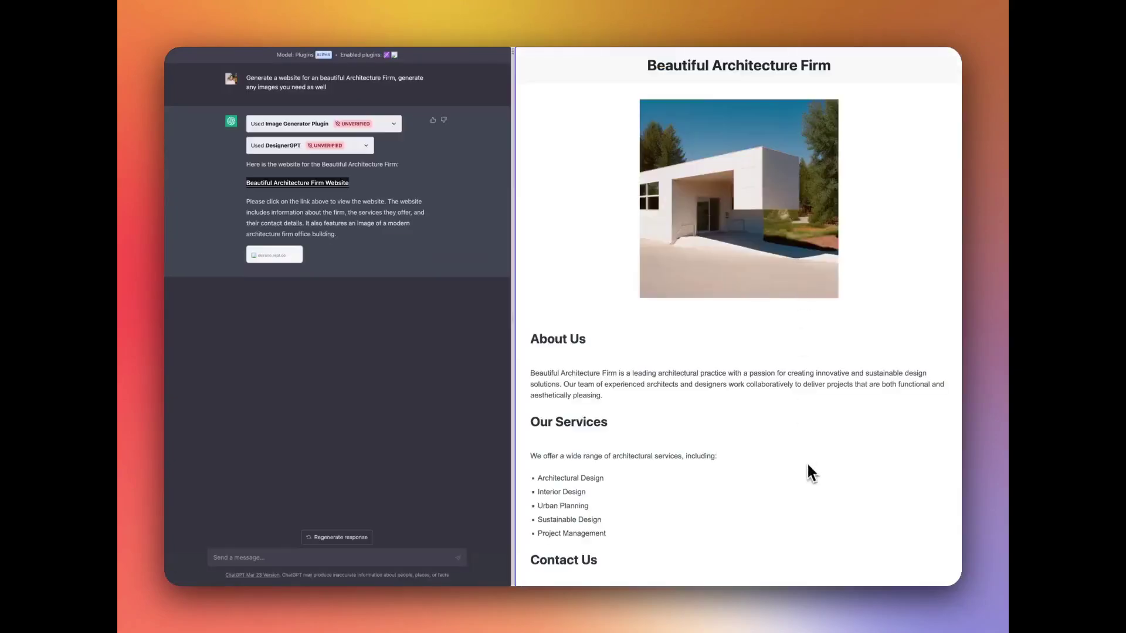
{"action": "scroll", "coordinate": [807, 462], "scroll_direction": "down", "scroll_amount": 5}
{"action": "scroll", "coordinate": [768, 387], "scroll_direction": "up", "scroll_amount": 3}
{"action": "left_click", "coordinate": [274, 556]}
{"action": "type", "text": "that was great! Can "}
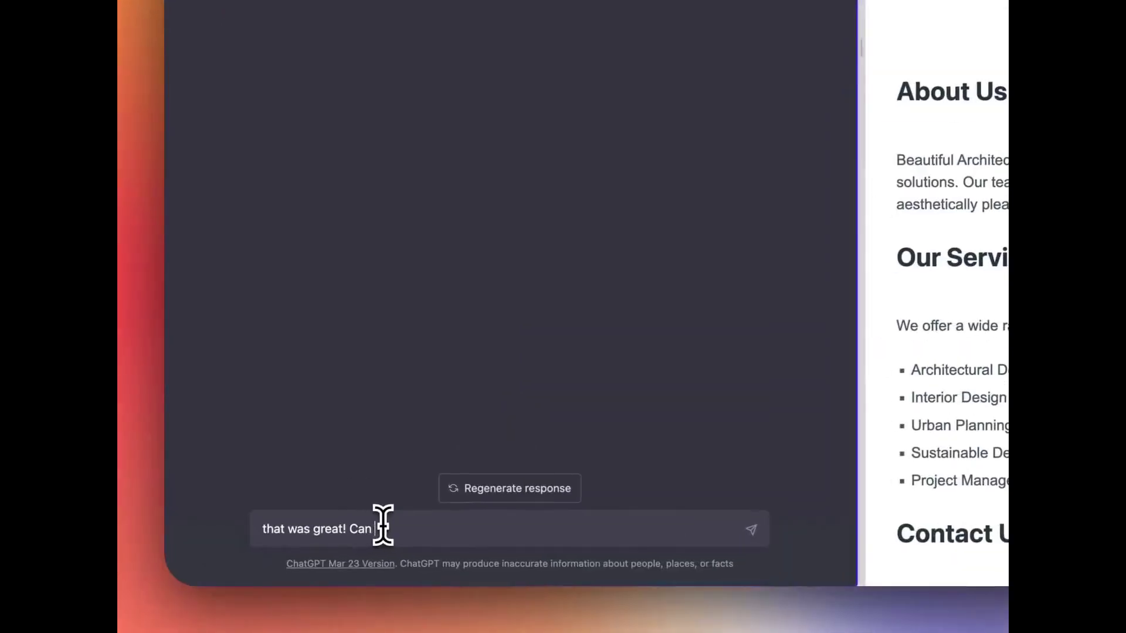
{"action": "type", "text": "you now give me a portfolio for a portrait photographer?"}
{"action": "key", "text": "Return"}
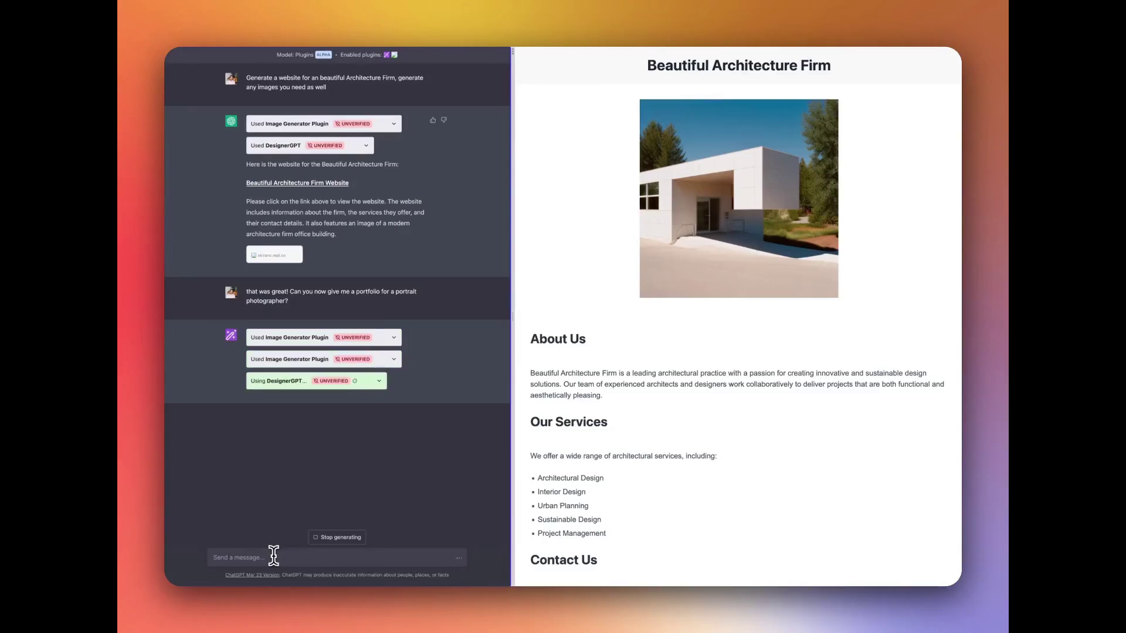
Open the portfolio website in another side panel and close the architecture firm preview
{"action": "right_click", "coordinate": [322, 411]}
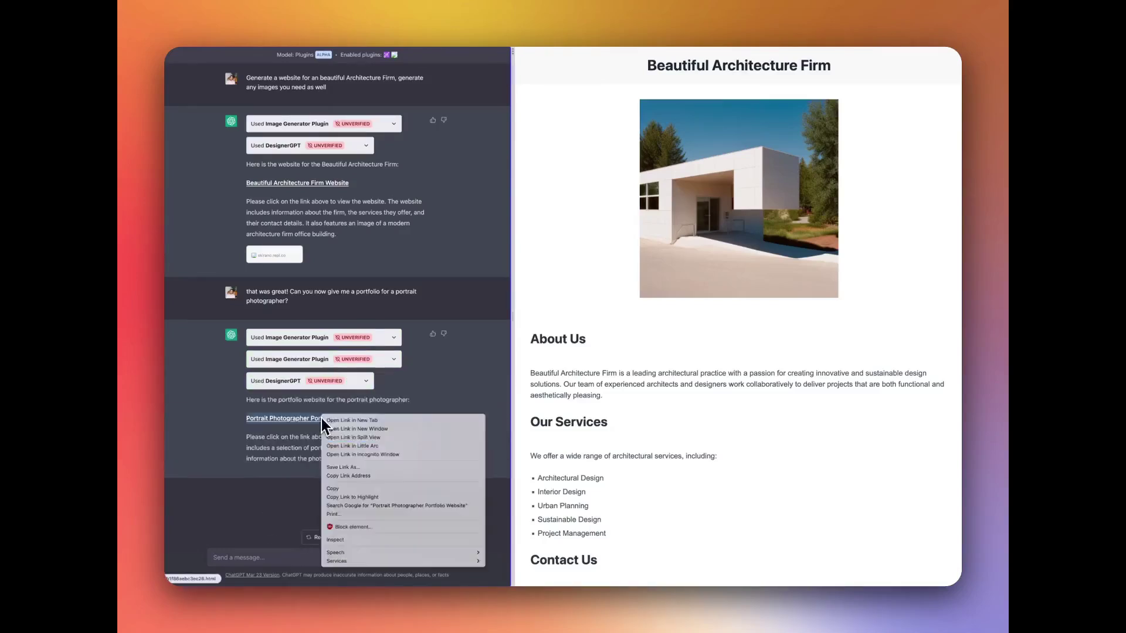
{"action": "left_click", "coordinate": [346, 445]}
{"action": "scroll", "coordinate": [815, 411], "scroll_direction": "down", "scroll_amount": 5}
{"action": "scroll", "coordinate": [780, 293], "scroll_direction": "up", "scroll_amount": 5}
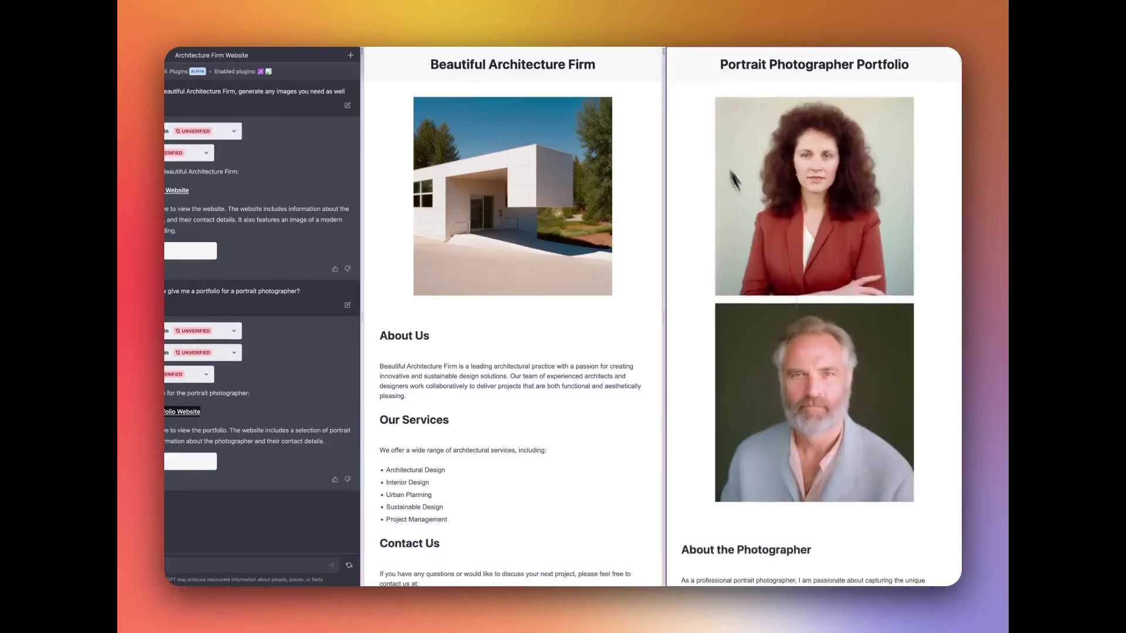
{"action": "left_click", "coordinate": [661, 63]}
Request a minimal design agency website, preview it beside the chat, and close the portfolio preview
{"action": "left_click", "coordinate": [299, 558]}
{"action": "type", "text": "so great! ok last one, we are going to gener"}
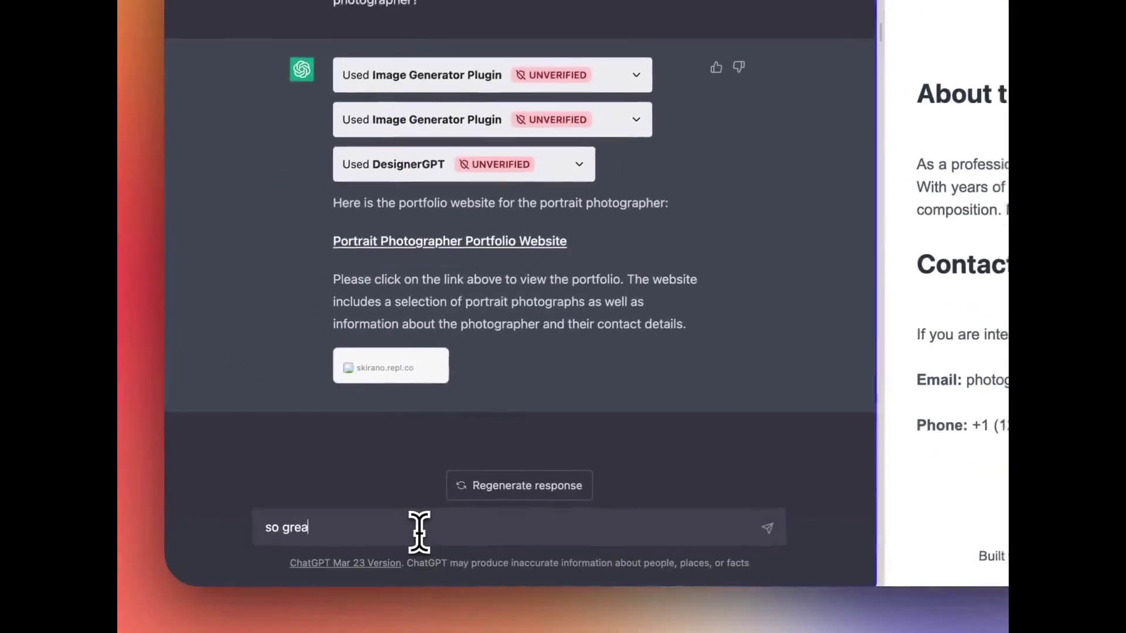
{"action": "type", "text": "ate a minimal design ag"}
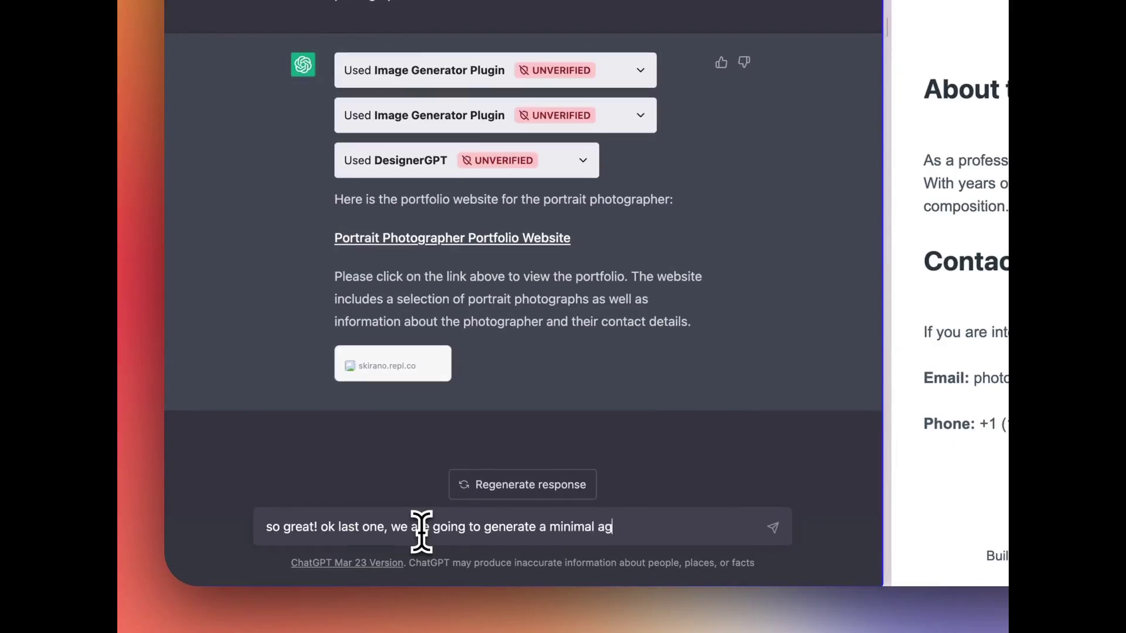
{"action": "key", "text": "BackSpace"}
{"action": "key", "text": "BackSpace"}
{"action": "type", "text": "design agency website!"}
{"action": "key", "text": "Return"}
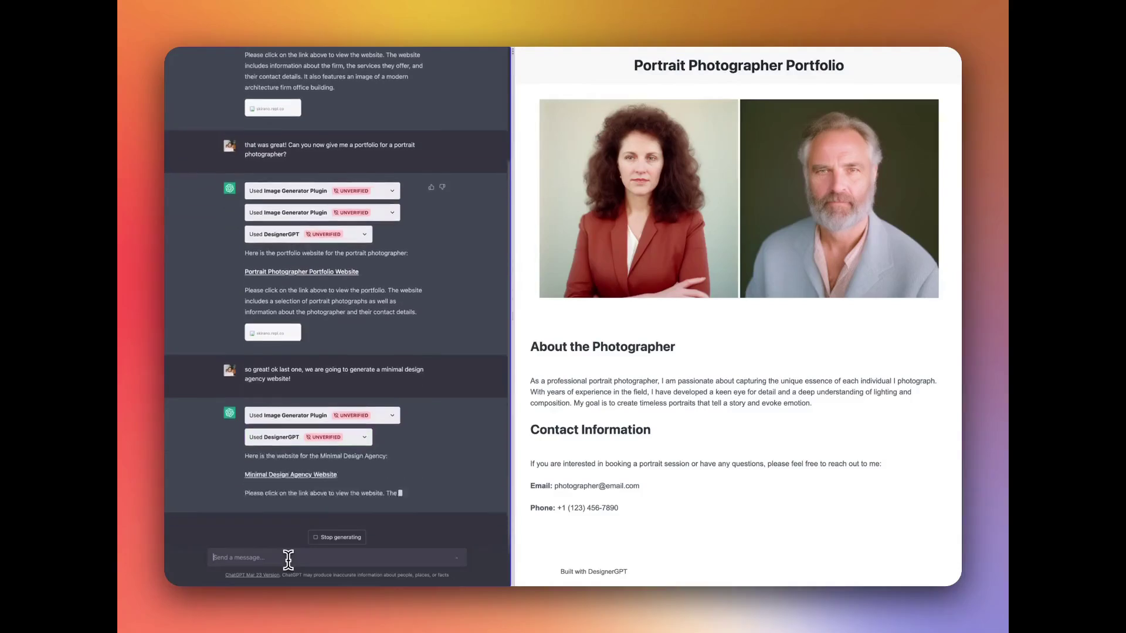
{"action": "left_click", "coordinate": [287, 466]}
{"action": "left_click", "coordinate": [664, 54]}
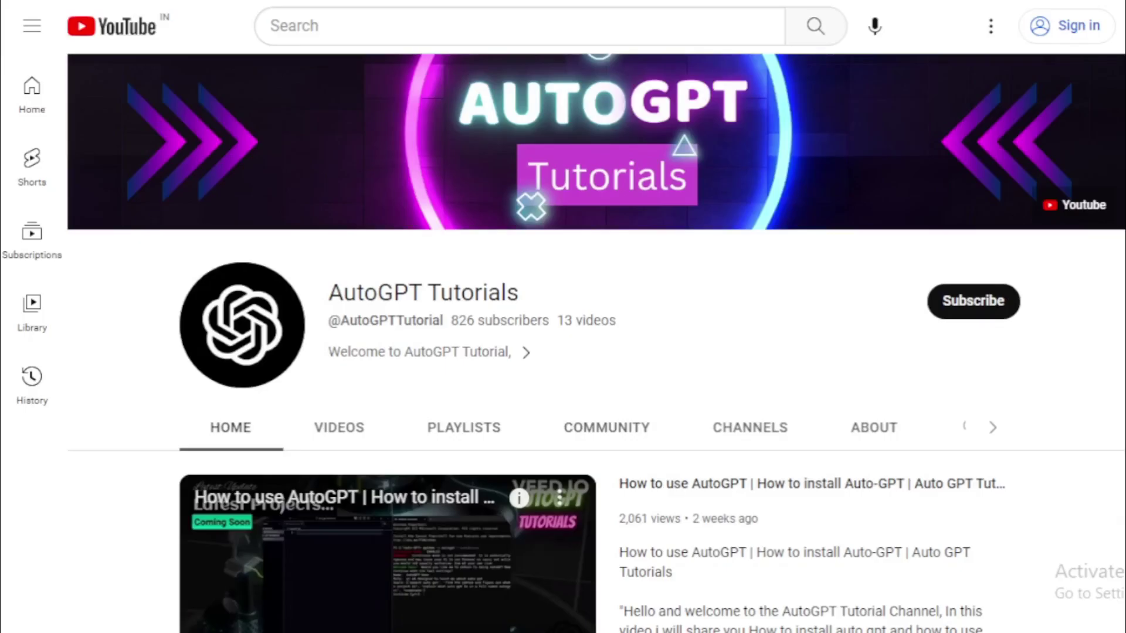
Scroll through the AutoGPT Tutorials channel home page
{"action": "scroll", "coordinate": [596, 343], "scroll_direction": "down", "scroll_amount": 5}
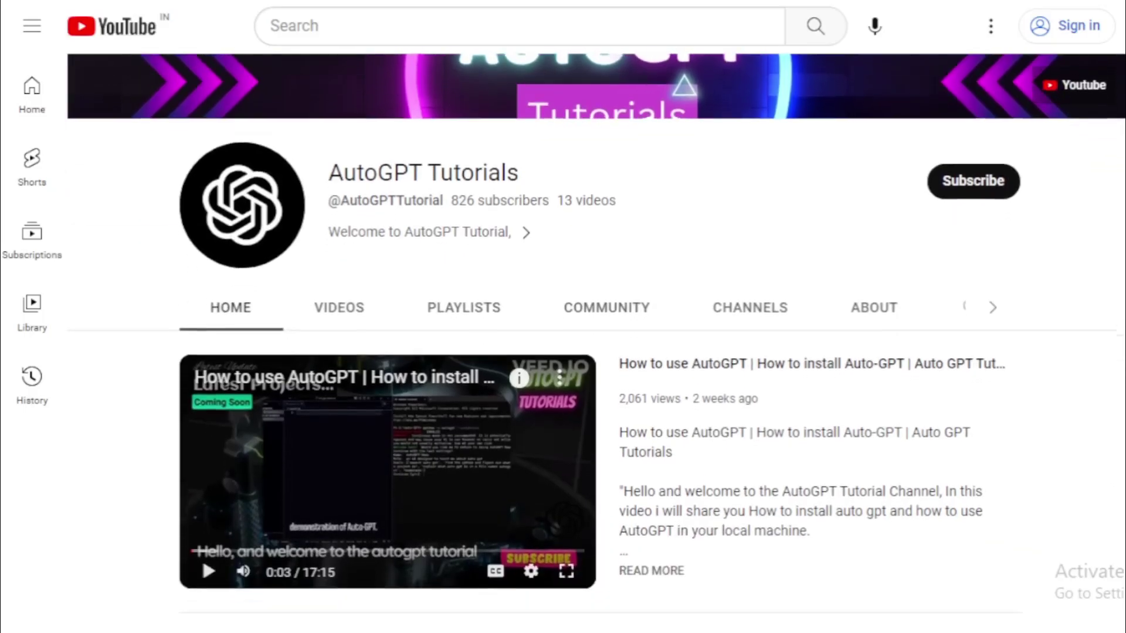
{"action": "scroll", "coordinate": [596, 343], "scroll_direction": "down", "scroll_amount": 5}
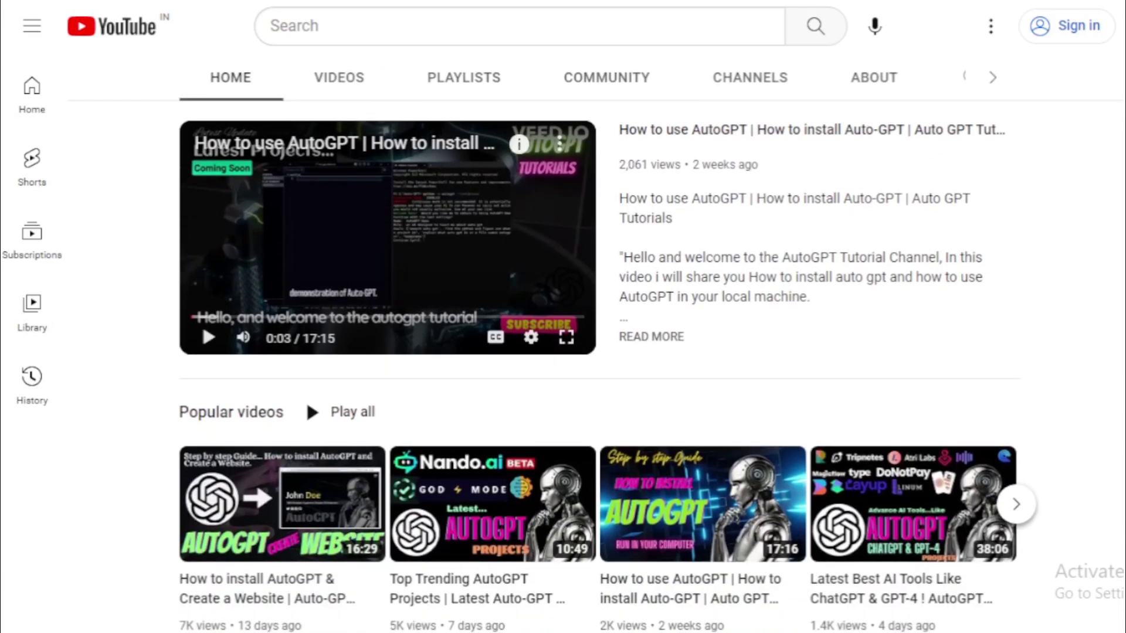
{"action": "scroll", "coordinate": [596, 343], "scroll_direction": "down", "scroll_amount": 5}
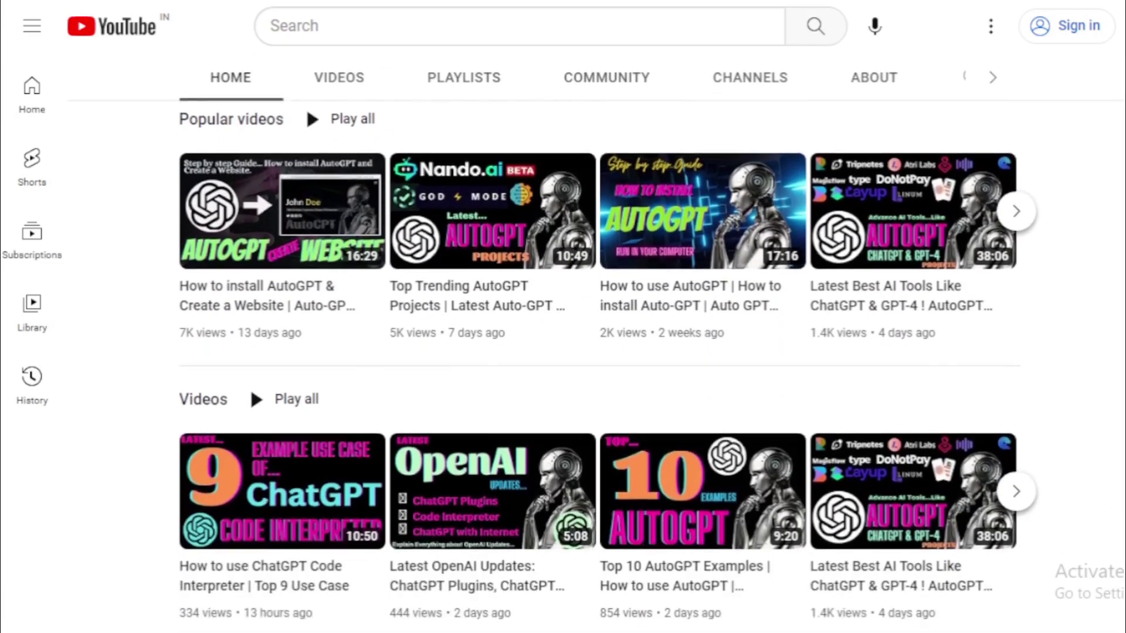
{"action": "scroll", "coordinate": [596, 343], "scroll_direction": "down", "scroll_amount": 3}
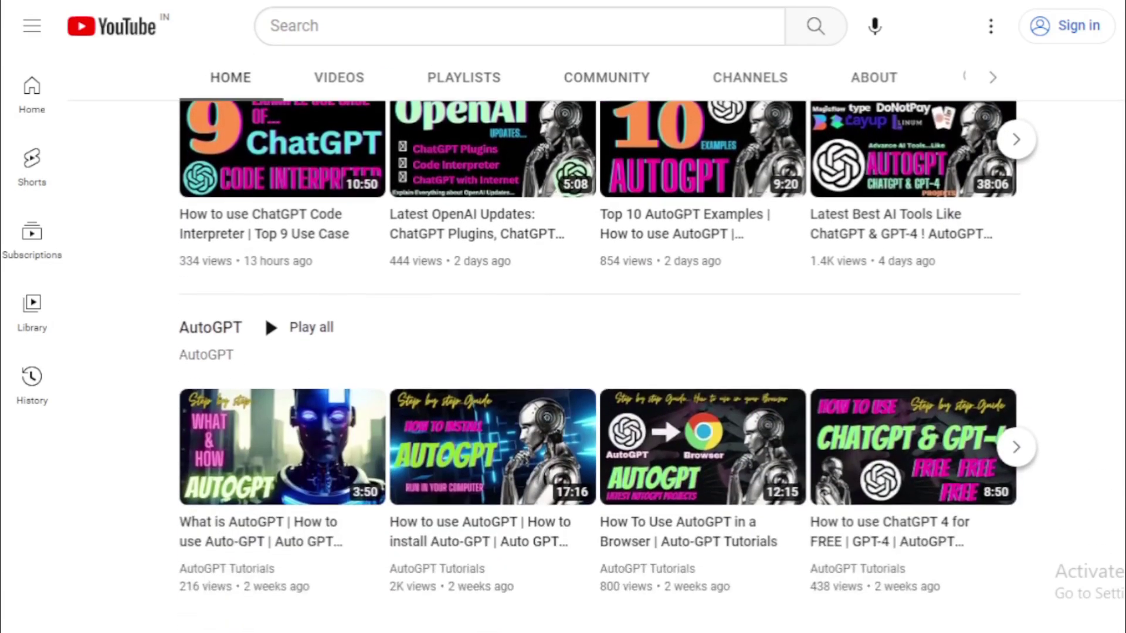
{"action": "scroll", "coordinate": [597, 343], "scroll_direction": "up", "scroll_amount": 11}
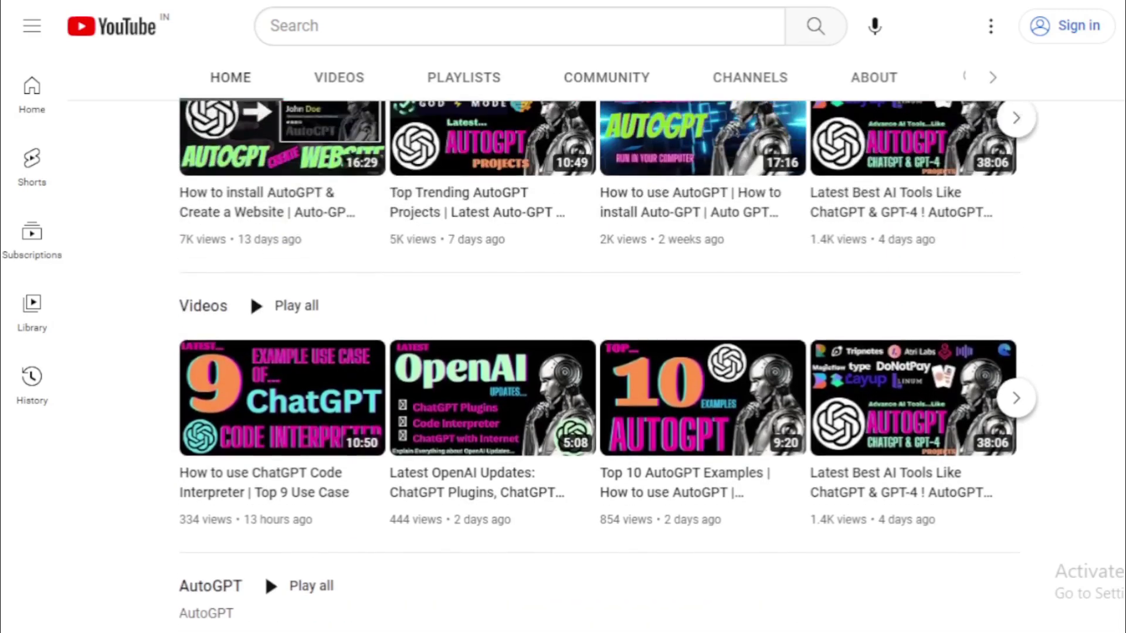
{"action": "scroll", "coordinate": [596, 343], "scroll_direction": "up", "scroll_amount": 7}
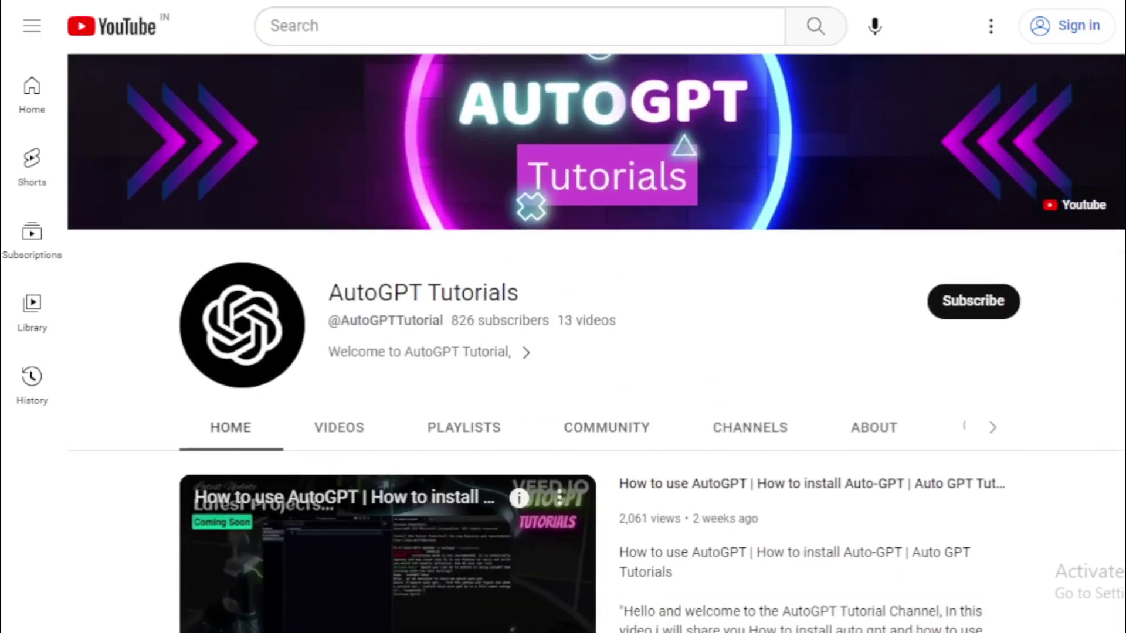
Switch to the VIDEOS tab and scroll down through the channel's uploads
{"action": "left_click", "coordinate": [351, 439]}
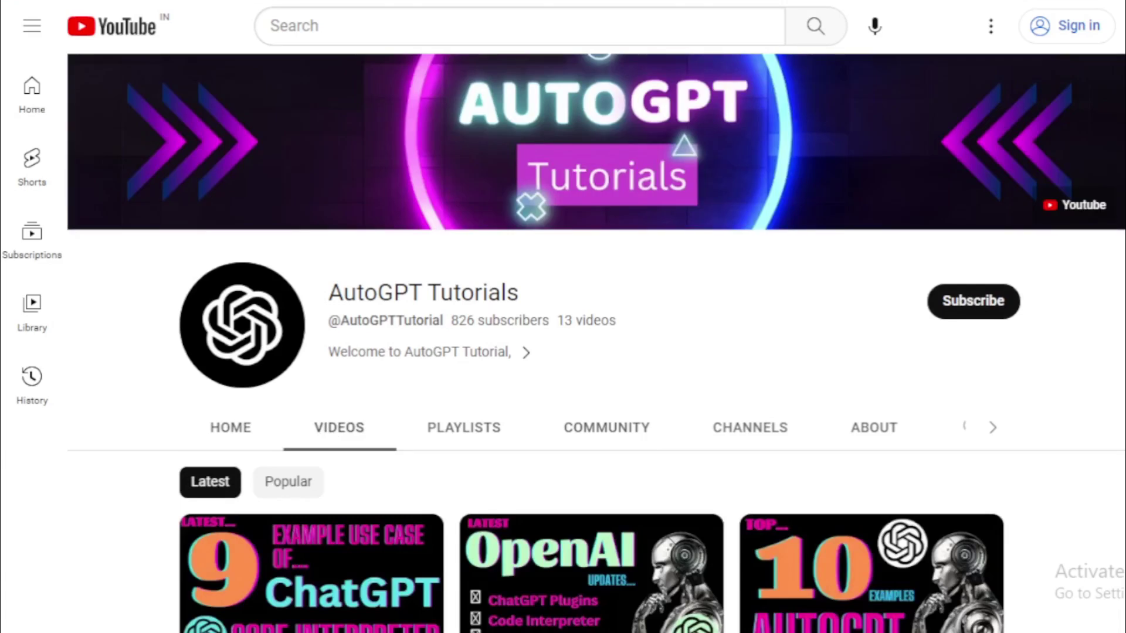
{"action": "scroll", "coordinate": [597, 343], "scroll_direction": "down", "scroll_amount": 3}
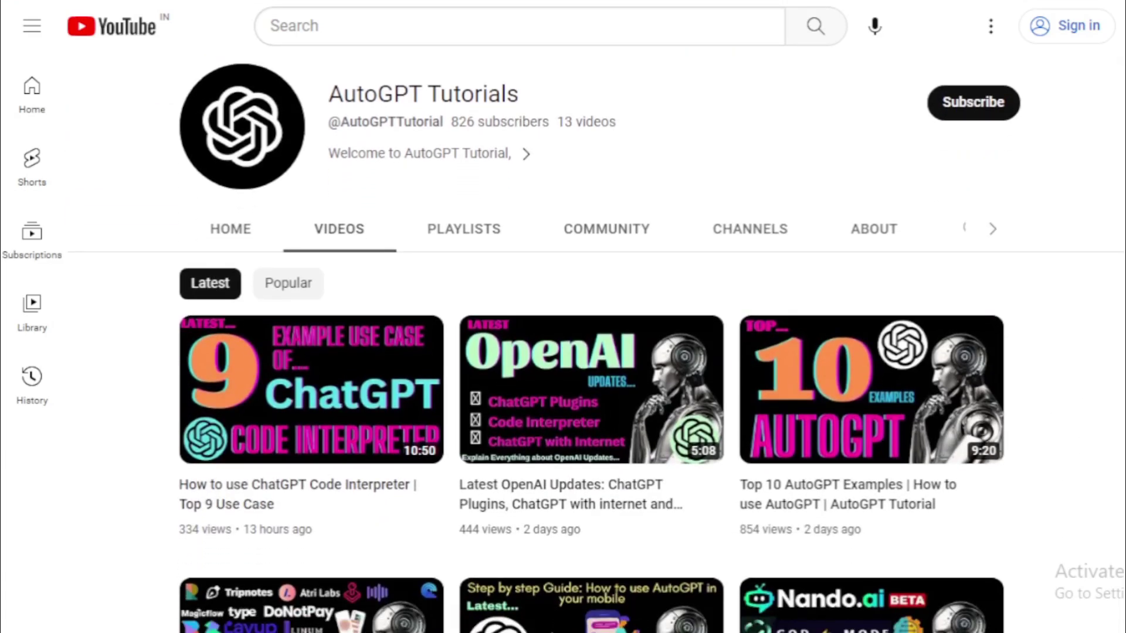
{"action": "scroll", "coordinate": [596, 343], "scroll_direction": "down", "scroll_amount": 3}
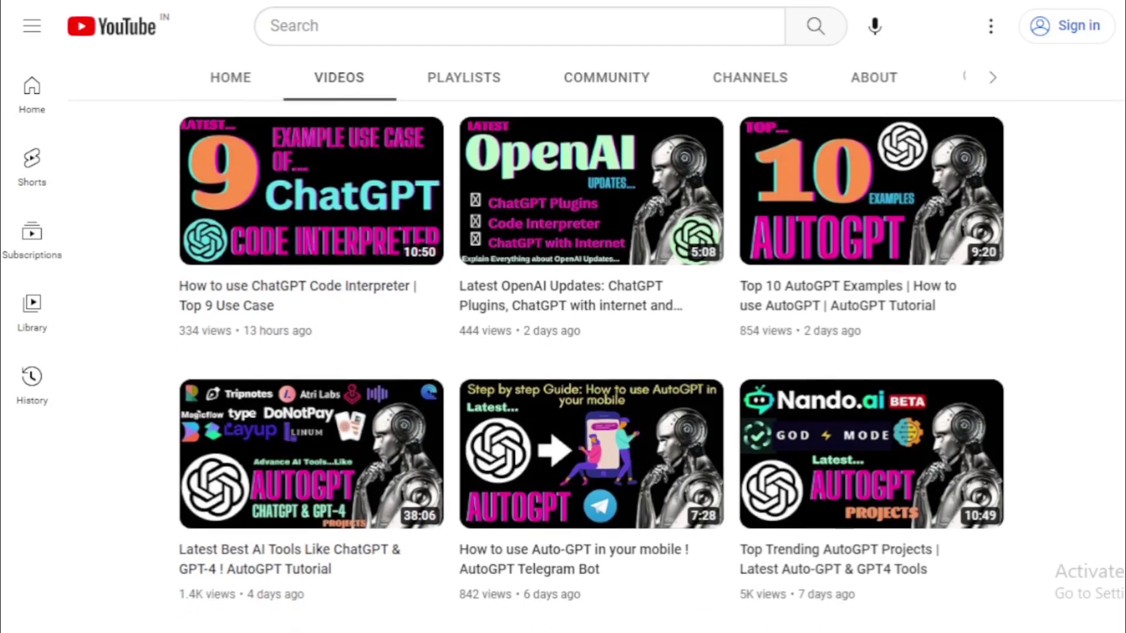
{"action": "scroll", "coordinate": [597, 364], "scroll_direction": "down", "scroll_amount": 3}
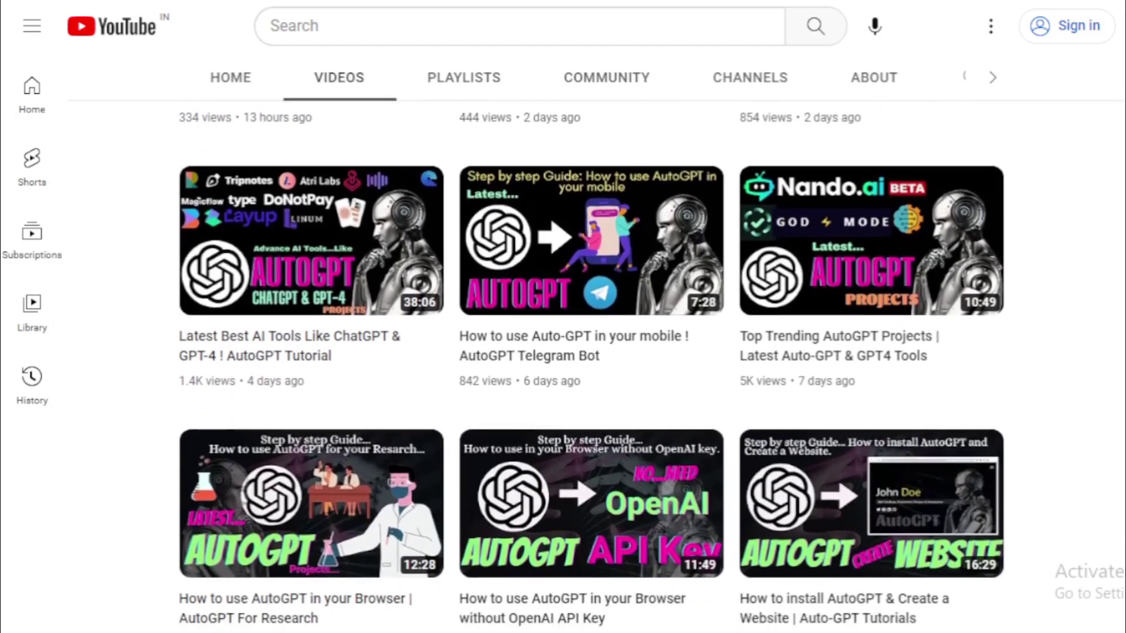
{"action": "scroll", "coordinate": [596, 364], "scroll_direction": "down", "scroll_amount": 1}
{"action": "scroll", "coordinate": [596, 363], "scroll_direction": "down", "scroll_amount": 4}
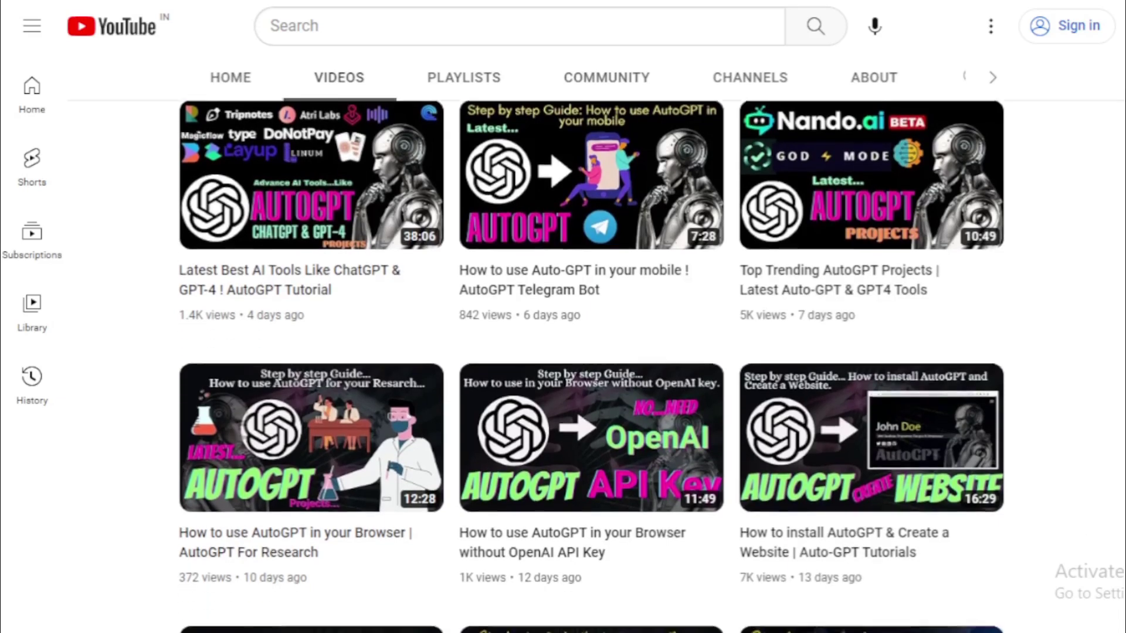
{"action": "scroll", "coordinate": [596, 364], "scroll_direction": "down", "scroll_amount": 5}
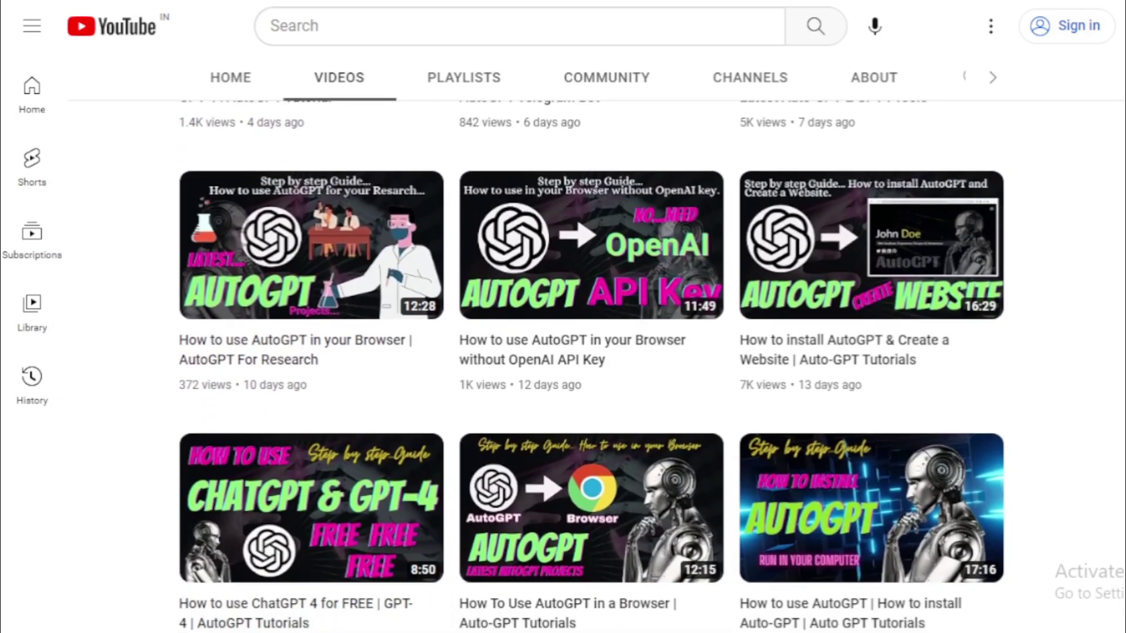